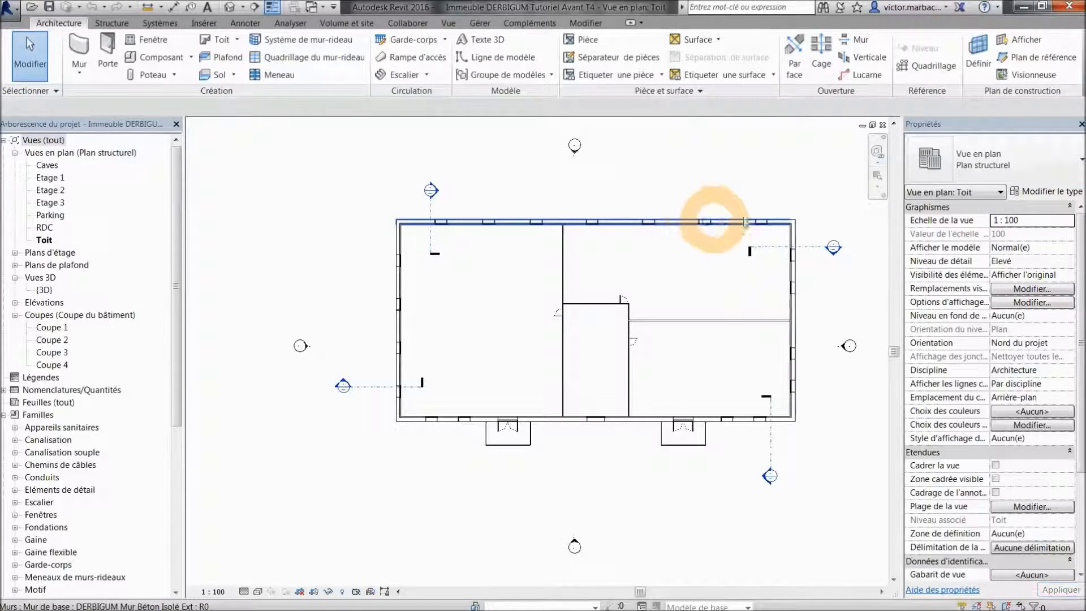
- Open the {3D} view and examine the apartment building's flat roof and parapet
double_click(46, 291)
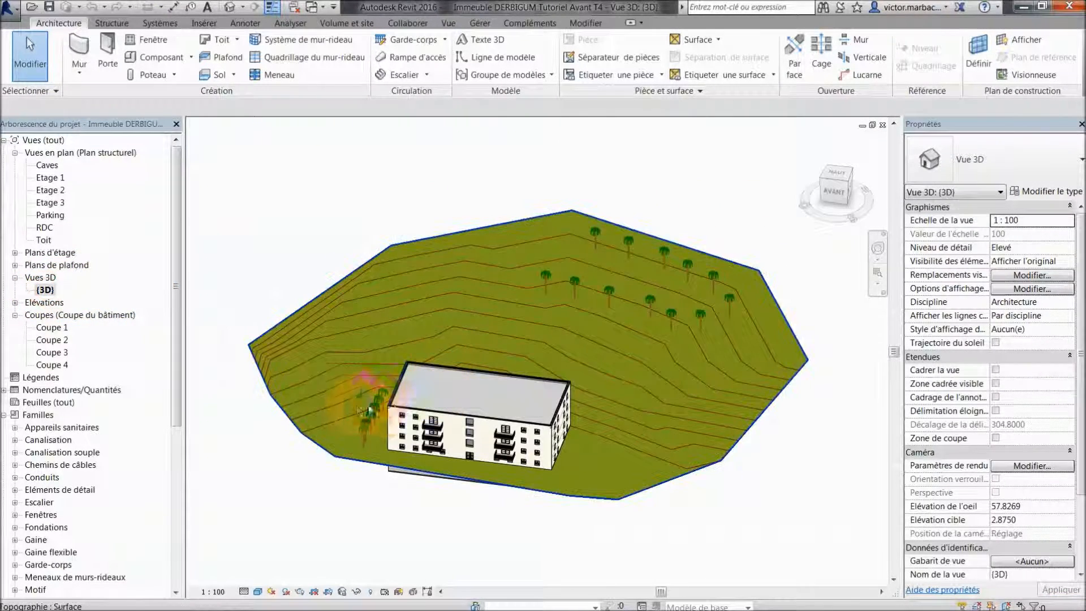
scroll(357, 411, up, 5)
scroll(450, 379, up, 3)
scroll(345, 396, down, 5)
shift+middle_drag(323, 413, 438, 396)
scroll(697, 387, up, 3)
middle_drag(692, 395, 606, 413)
- Open section Coupe 1, examine the junction between the parapet wall and the insulated roof slab, and close the section view
double_click(64, 329)
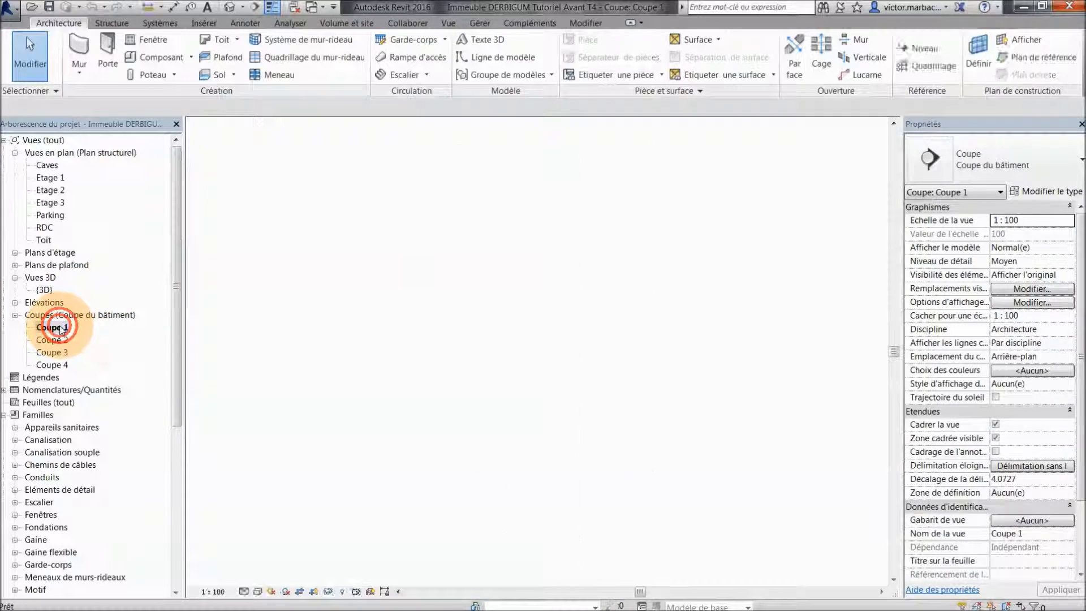
scroll(510, 160, up, 6)
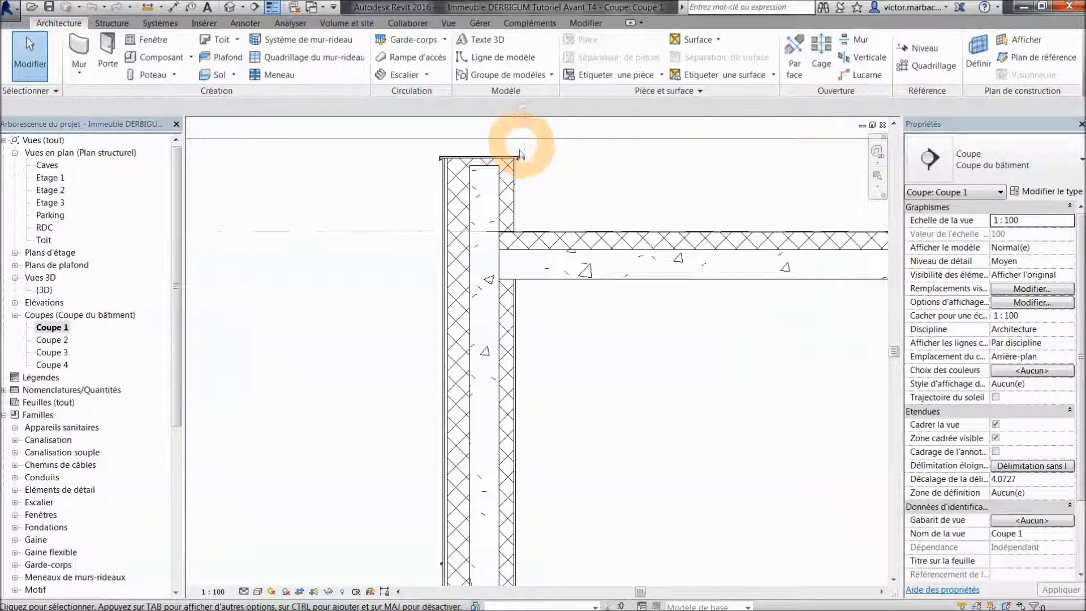
middle_drag(538, 179, 572, 226)
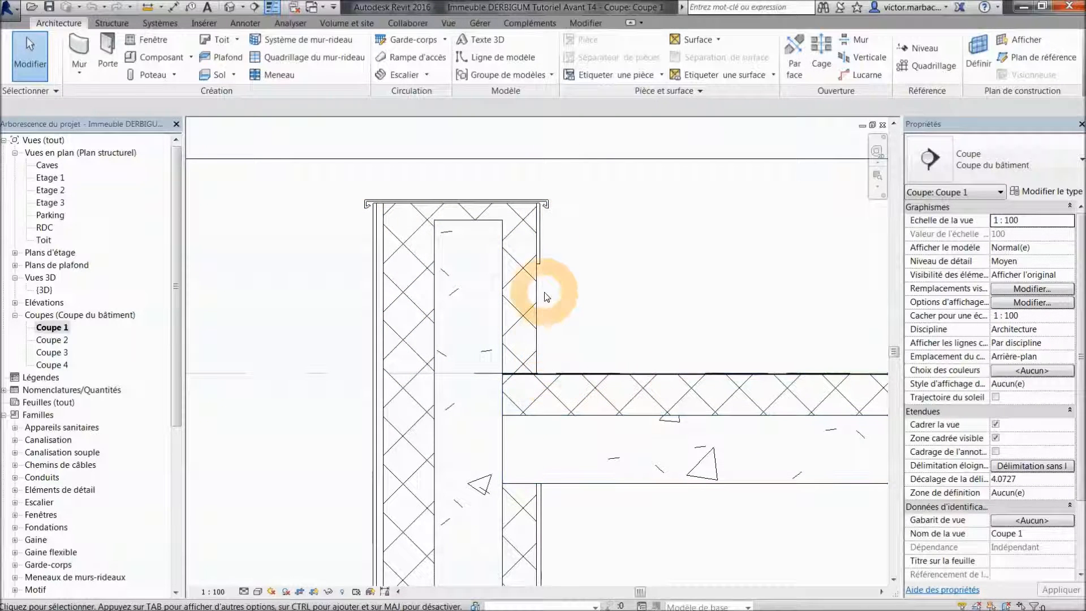
click(883, 126)
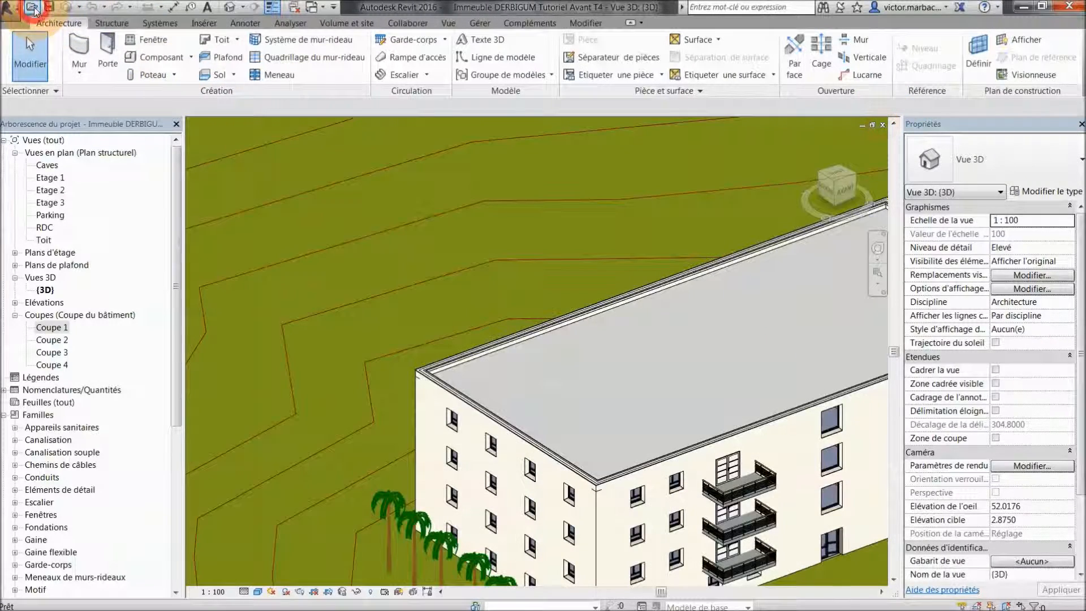
- Open the library project Bibliothèque DERBIGUM 20150629 and reset its 3D view to the home orientation
click(33, 7)
drag(684, 300, 679, 376)
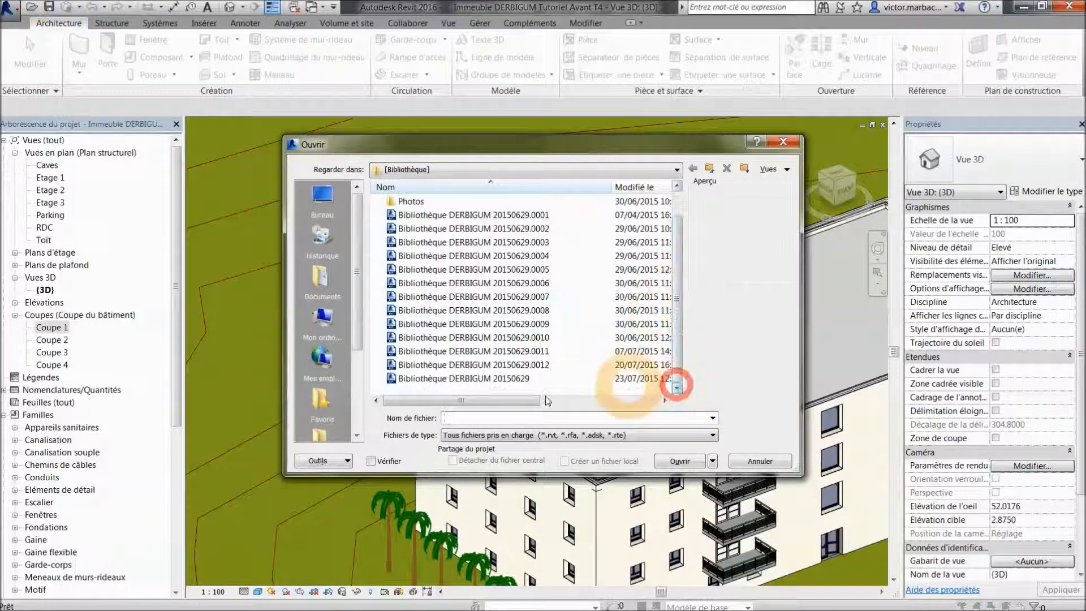
double_click(478, 378)
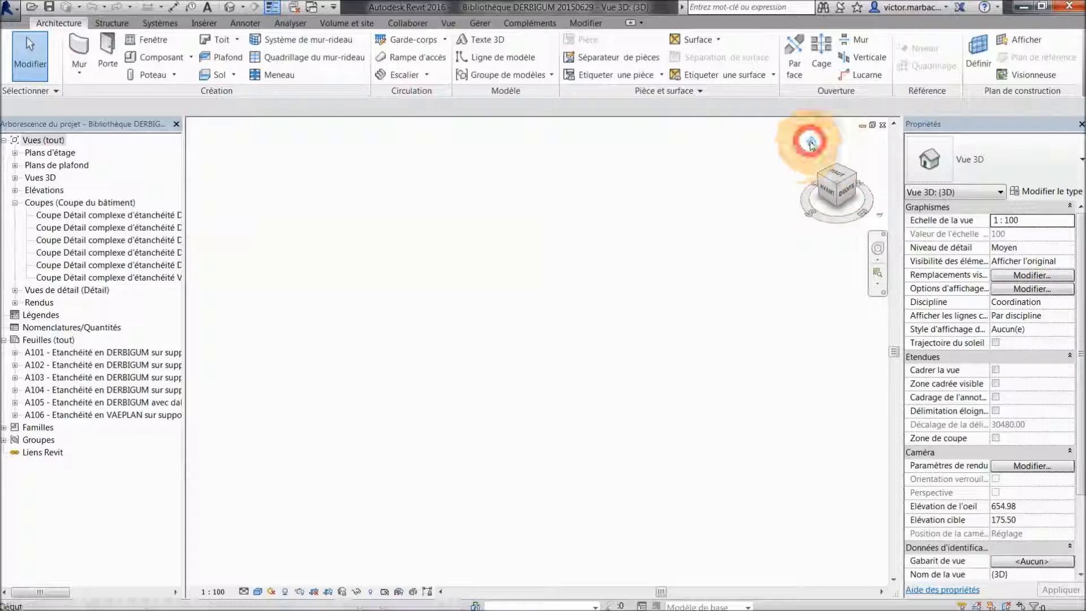
click(811, 141)
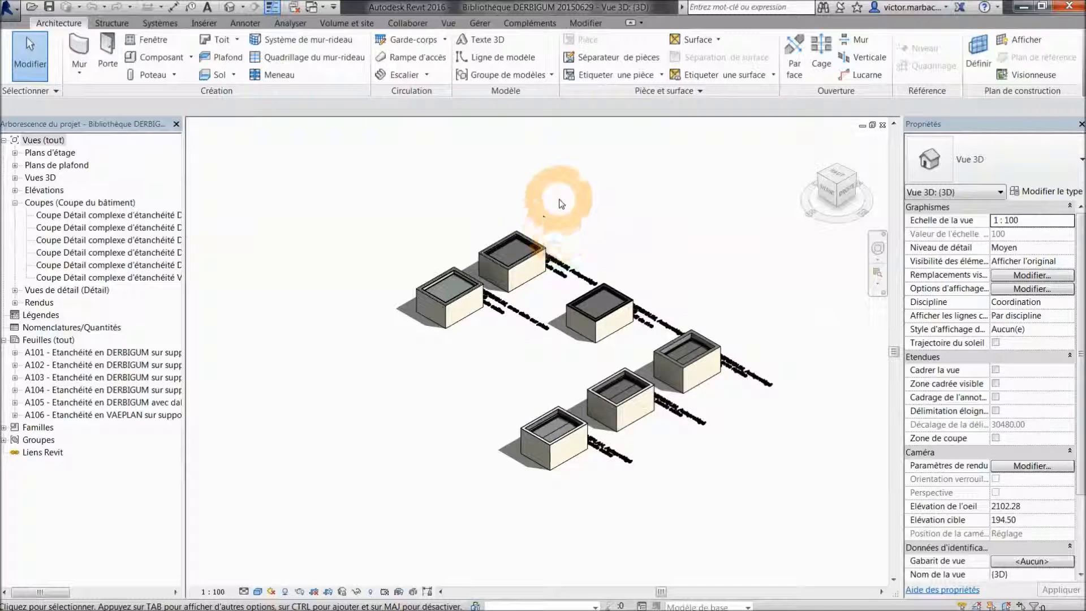
- Examine the self-protected DERBIGUM sample roof with bande soline in 3D, checking its waterproofing upstand element
shift+middle_drag(491, 189, 355, 286)
scroll(428, 252, up, 6)
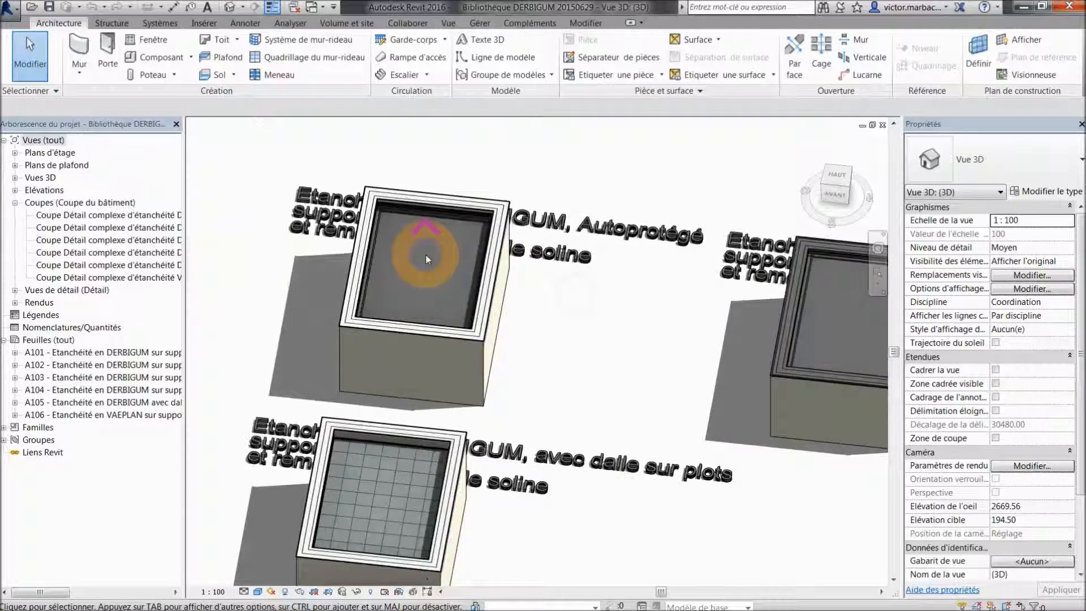
scroll(416, 273, down, 2)
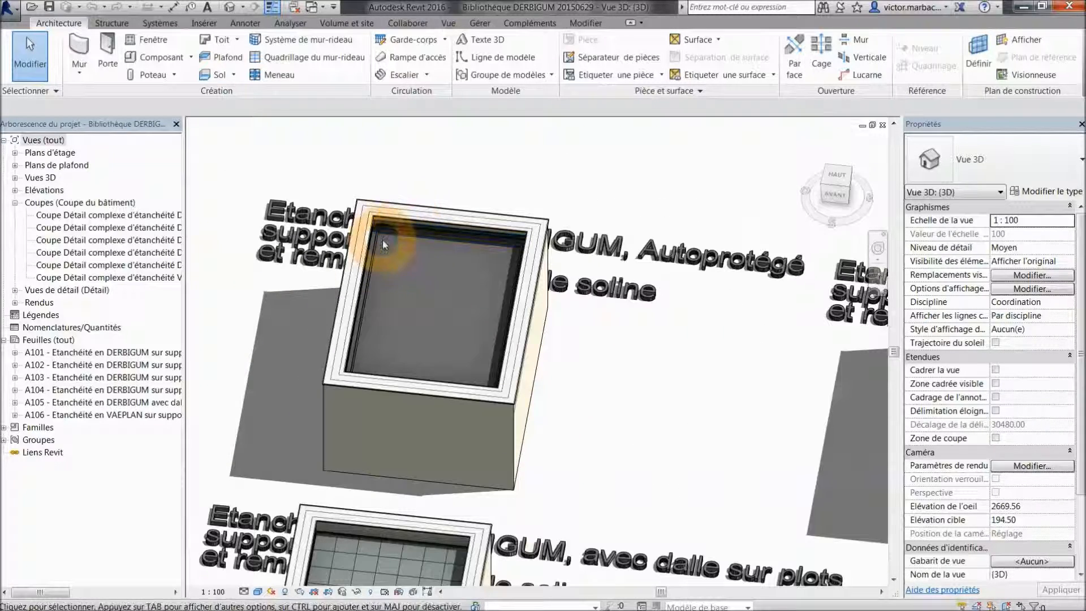
click(377, 249)
scroll(374, 221, up, 5)
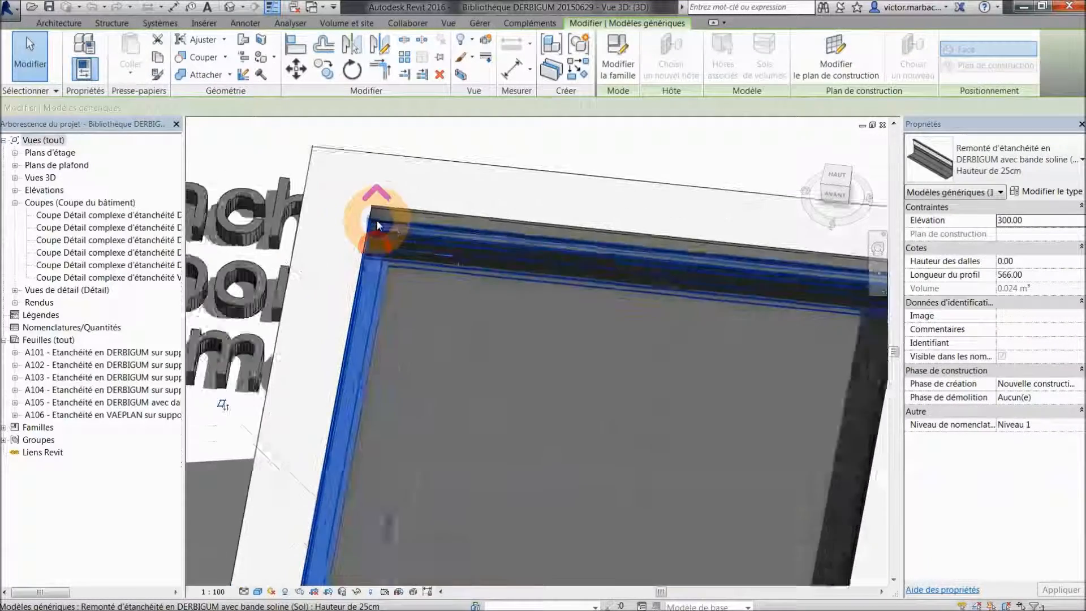
click(531, 349)
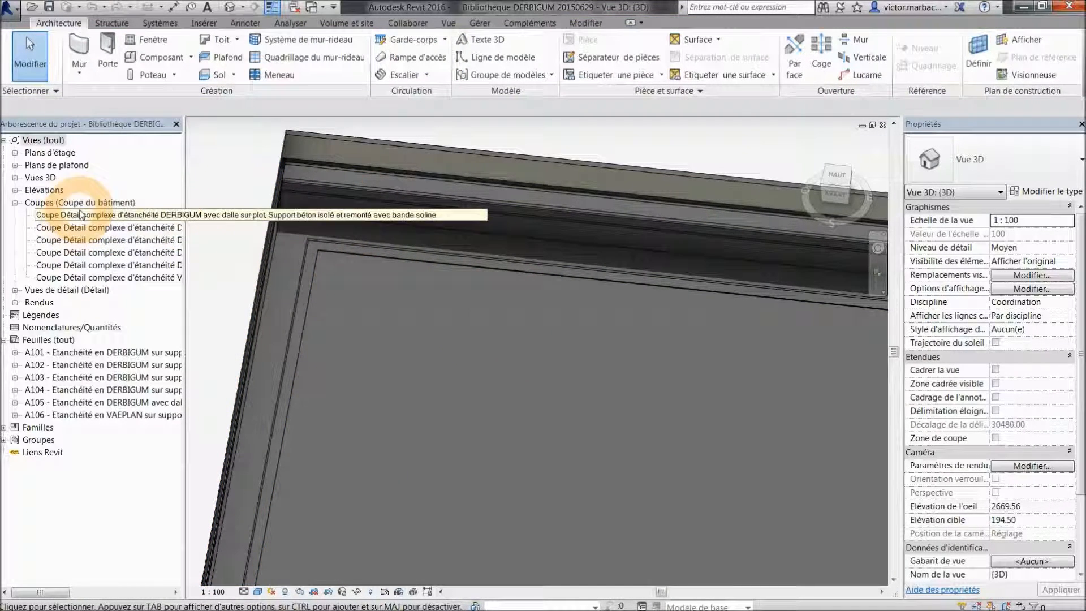
- Open floor plan Niveau 1 and go to the section view of the self-protected DERBIGUM roof with bande soline
click(13, 156)
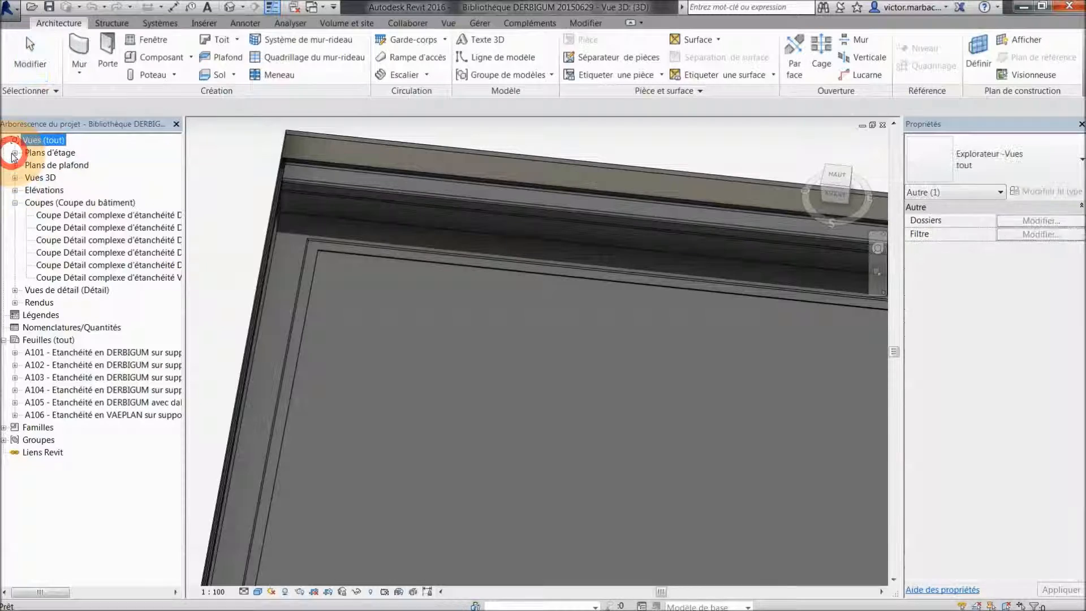
click(15, 152)
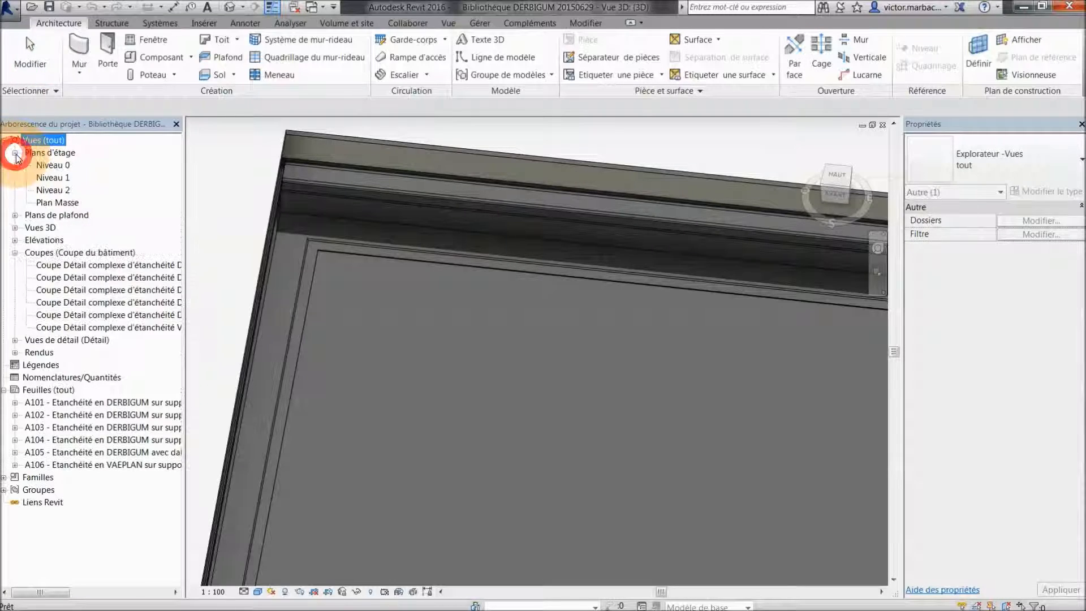
double_click(51, 178)
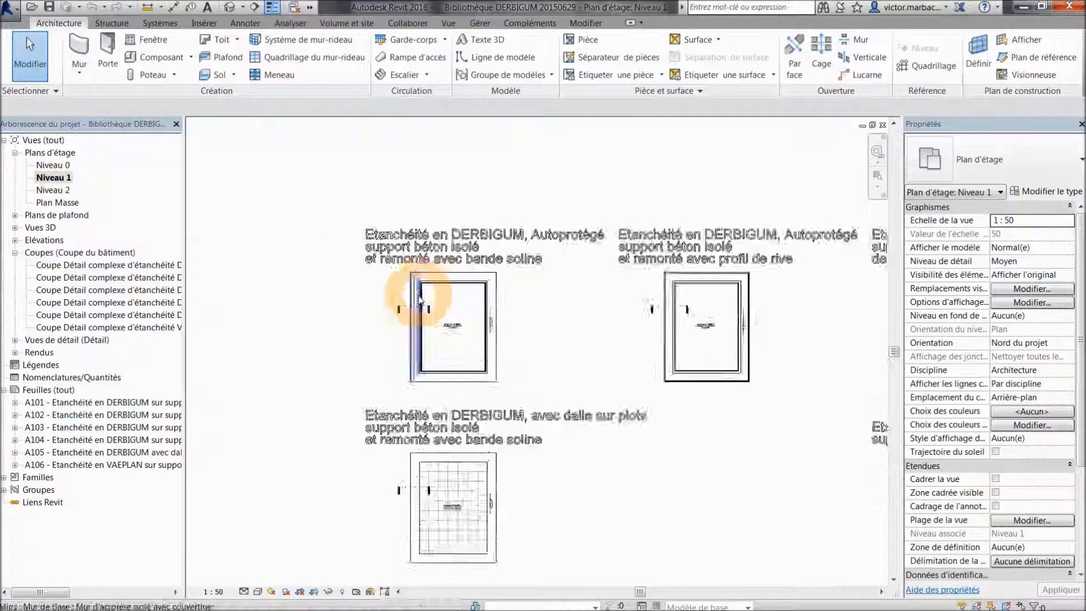
scroll(419, 300, up, 4)
click(369, 327)
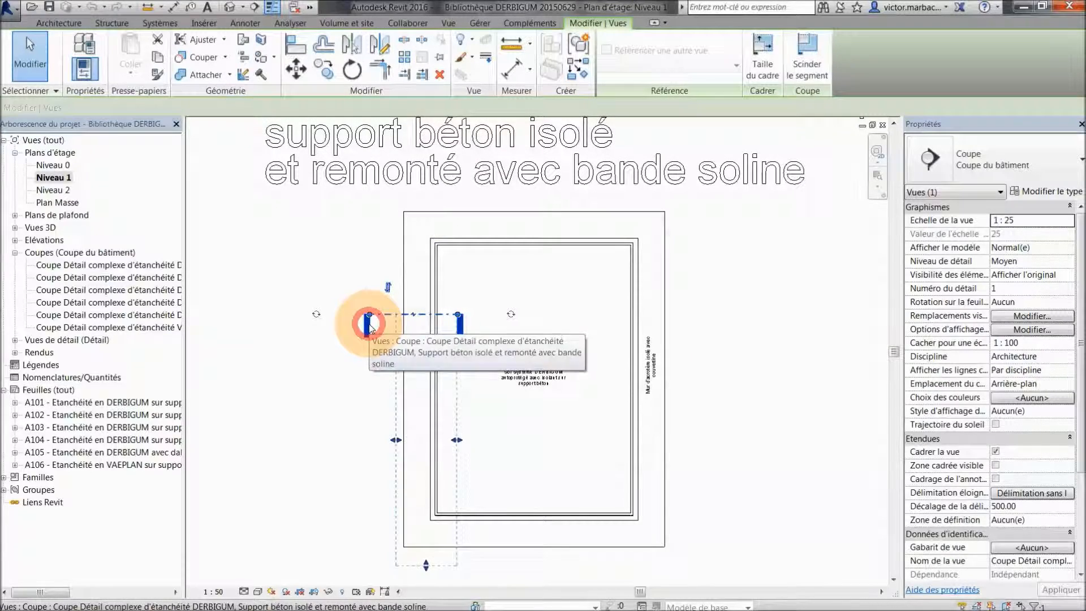
right_click(367, 323)
click(414, 359)
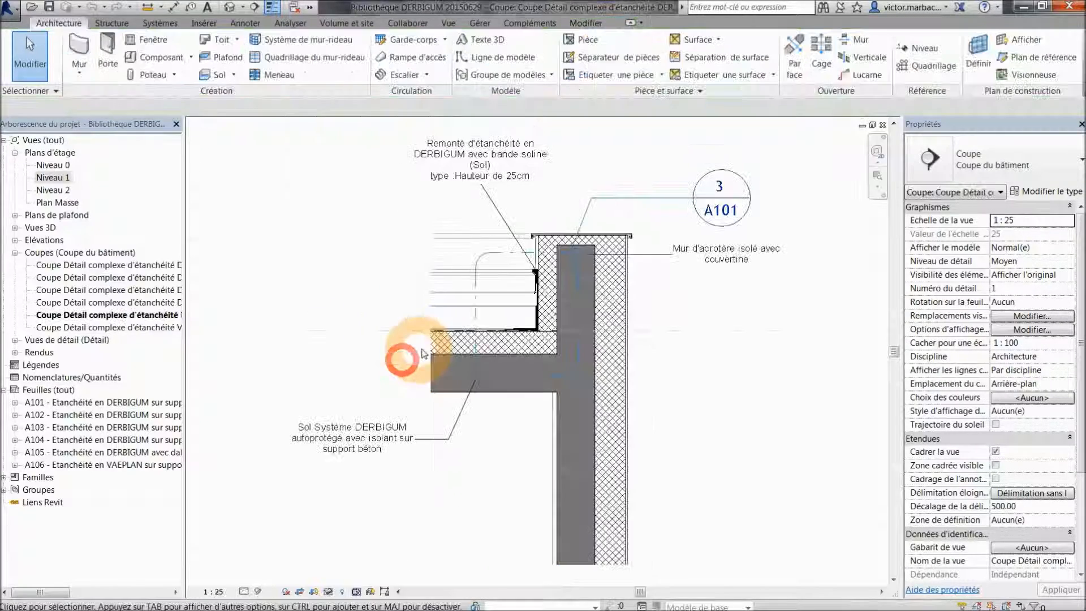
- Copy the DERBIGUM upstand with bande soline from the section and switch to the Immeuble DERBIGUM Tutoriel Avant T4 project's 3D view
scroll(546, 268, up, 2)
click(532, 281)
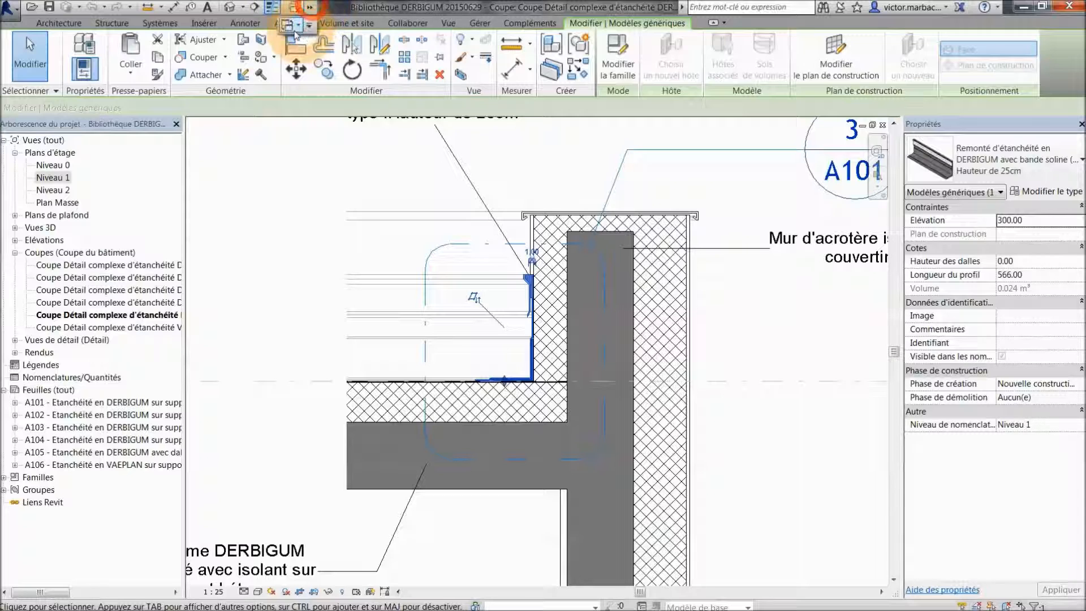
click(288, 28)
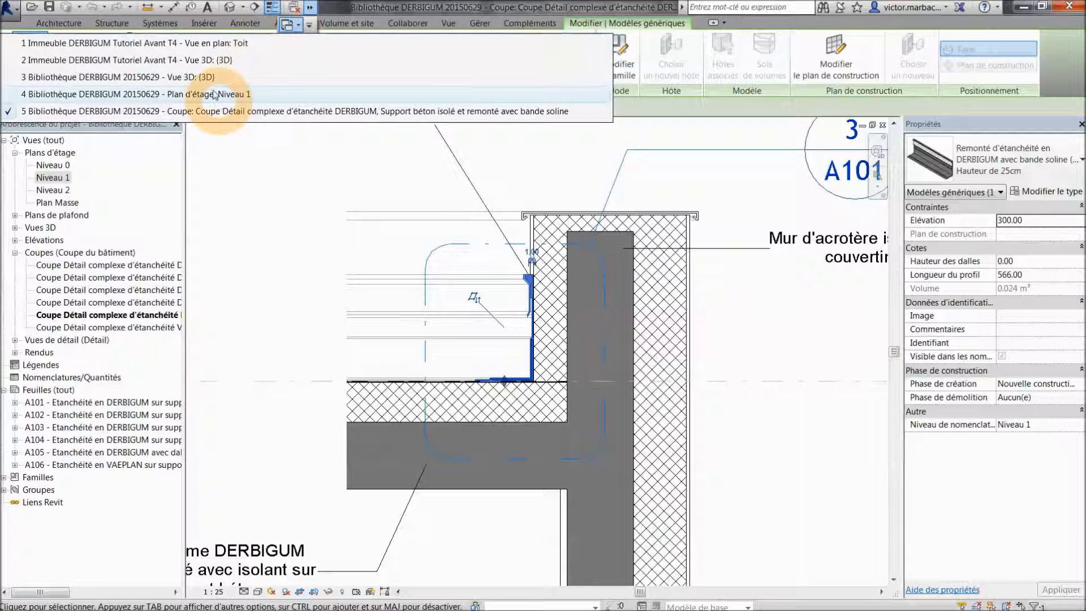
click(205, 59)
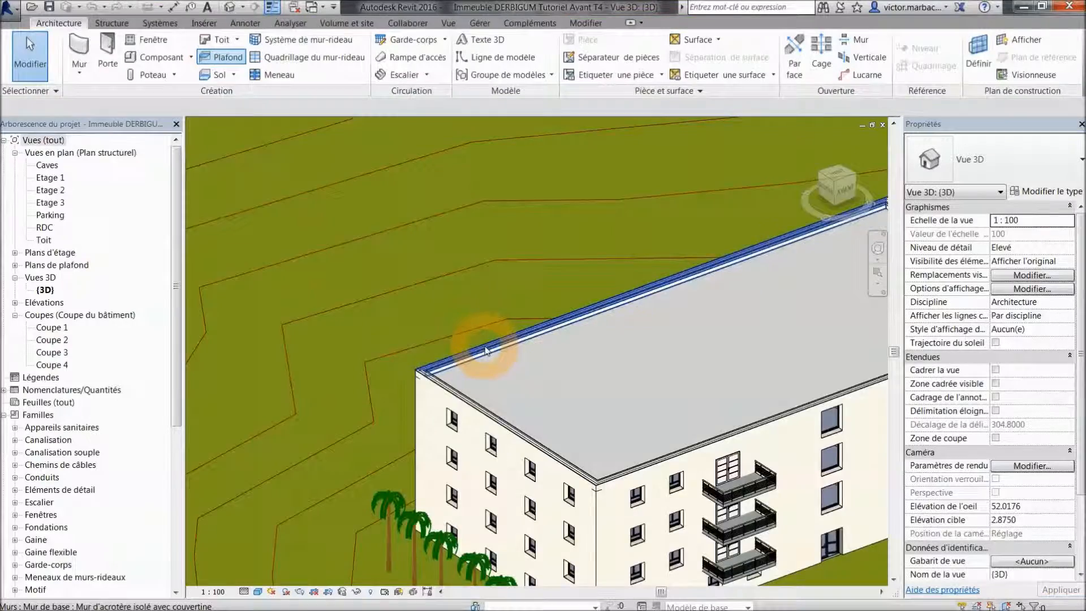
- Paste the copied upstand beside the building, accepting the duplicate types, and remove the pasted instance so only its family stays loaded
scroll(485, 351, down, 3)
middle_drag(551, 376, 531, 338)
key(ctrl+v)
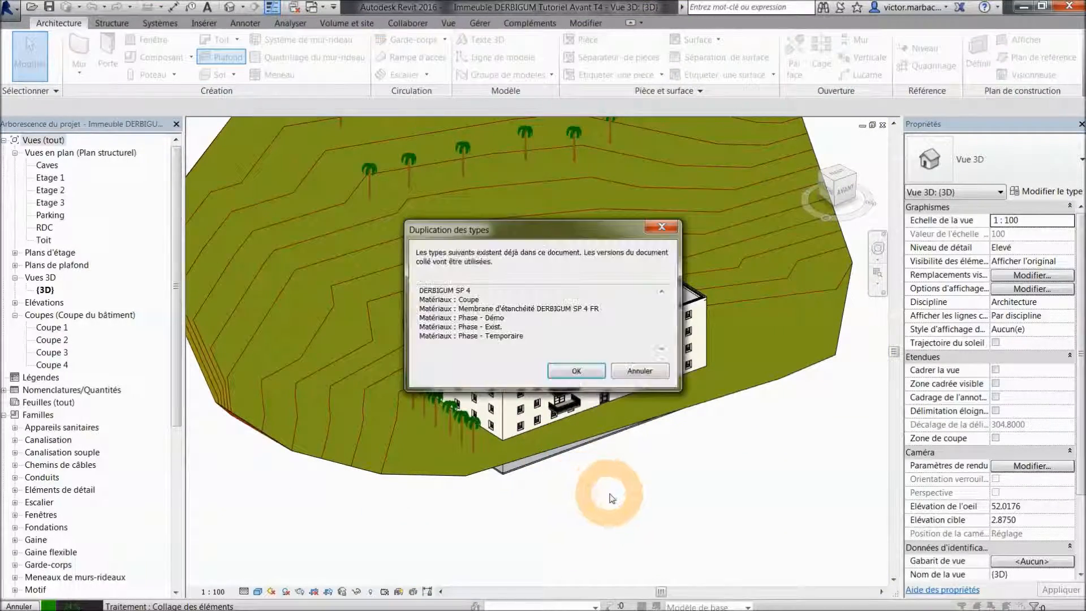
click(577, 373)
click(650, 491)
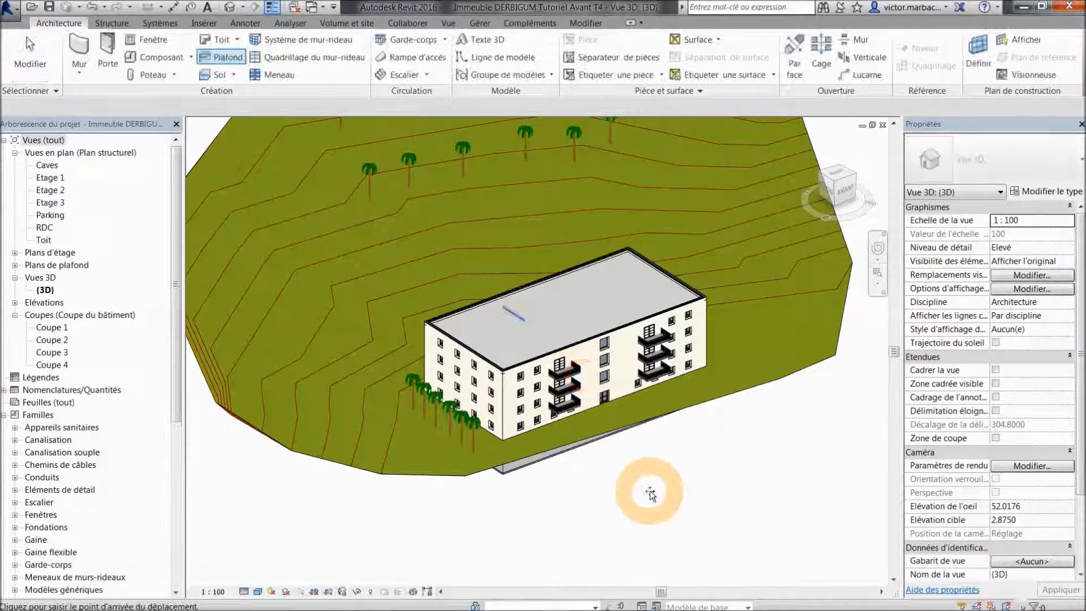
click(653, 488)
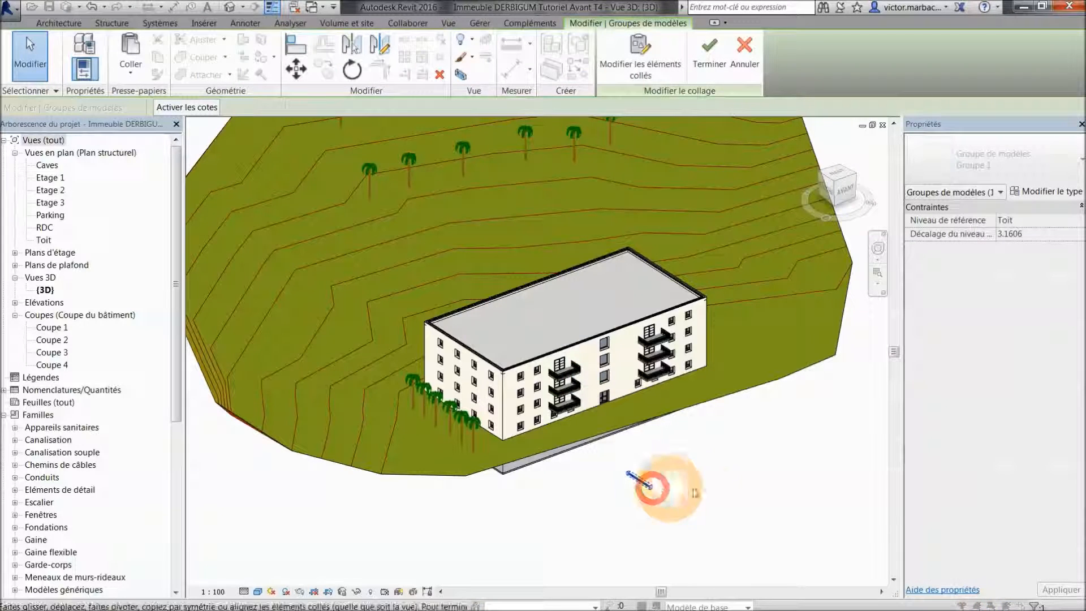
click(659, 499)
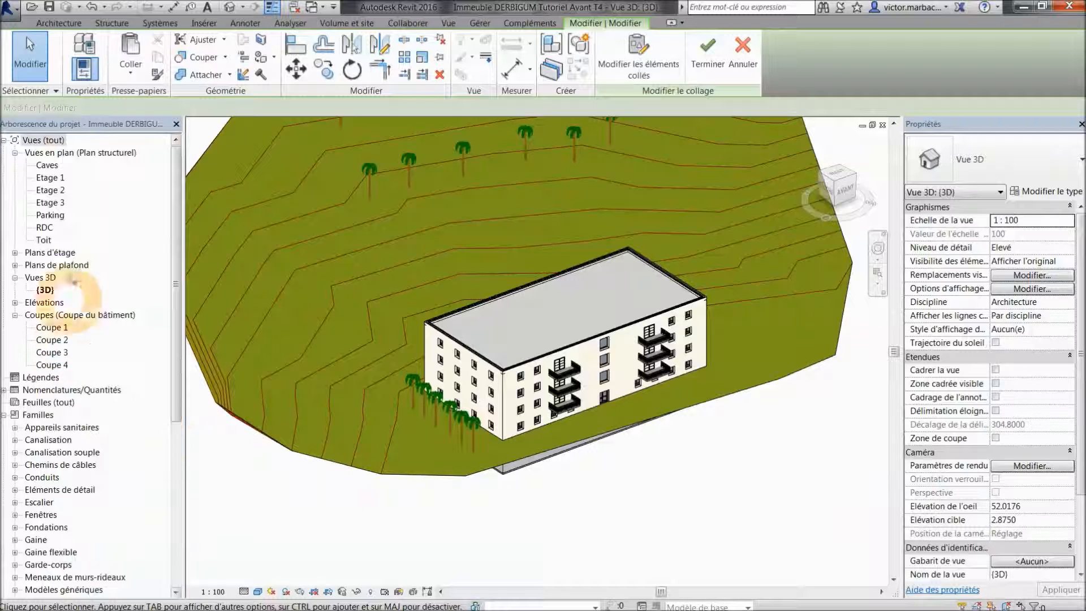
- Expand the Modèles génériques families in the project browser down to the DERBIGUM upstand's Hauteur de 25cm type
drag(176, 317, 167, 520)
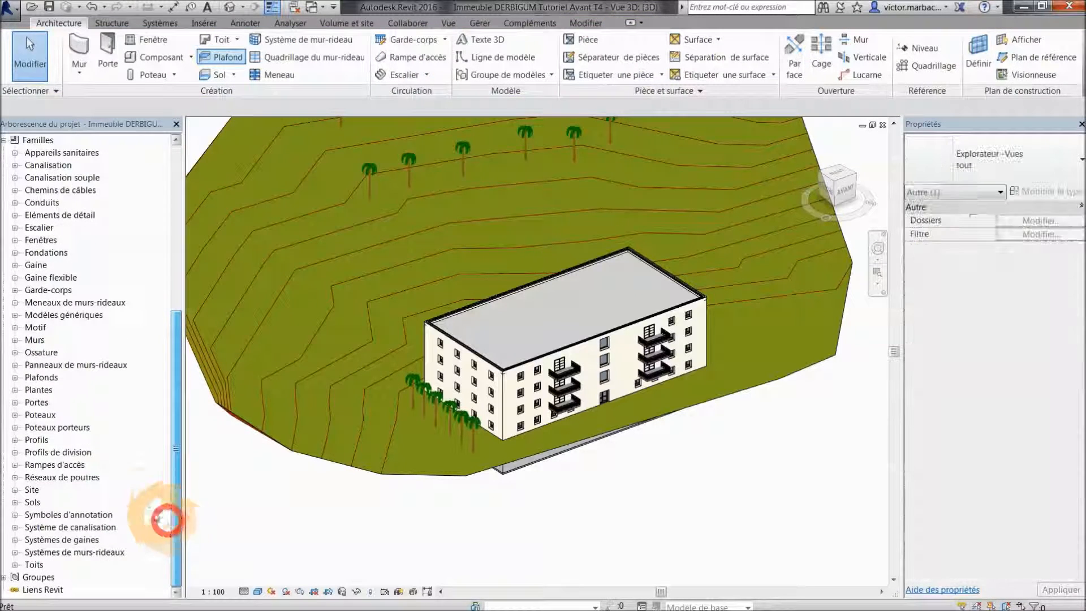
click(15, 315)
click(26, 327)
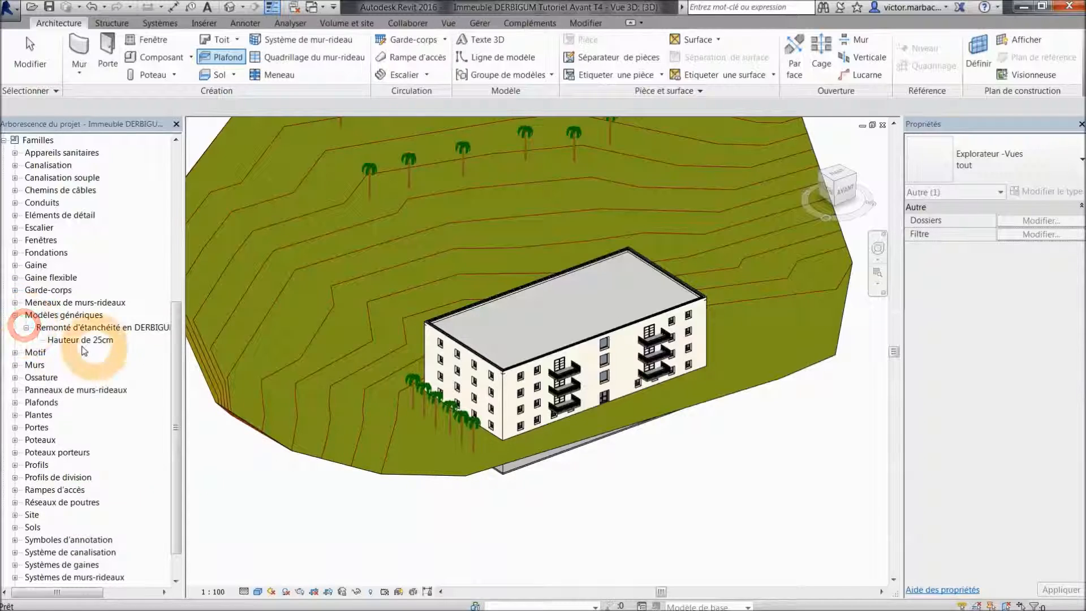
- Place a Hauteur de 25cm DERBIGUM upstand on the Toit level work plane, on the roof slab near a parapet corner
click(517, 331)
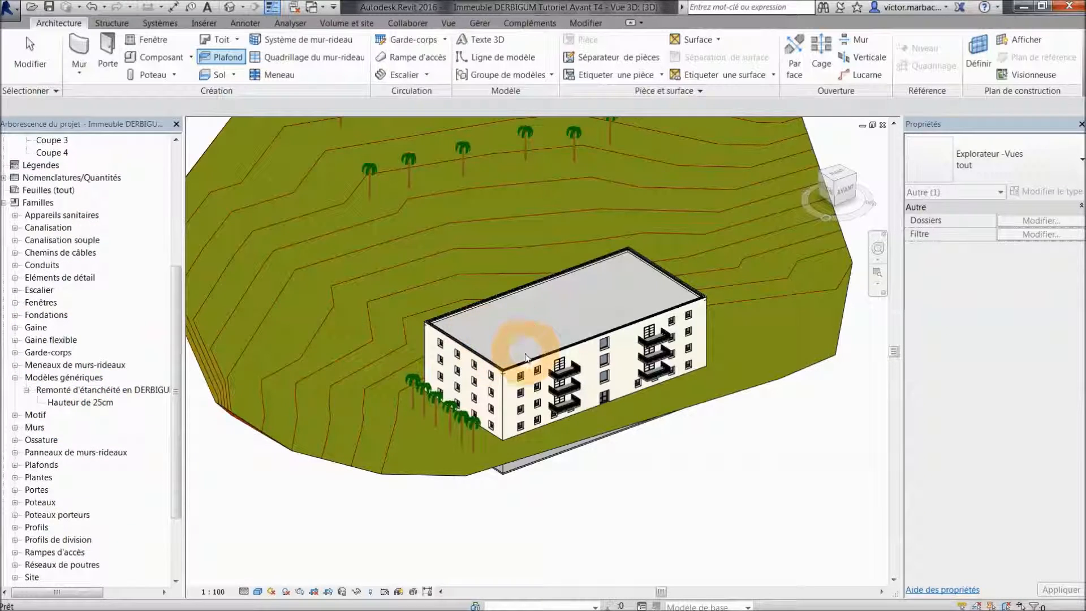
click(527, 334)
scroll(529, 336, up, 6)
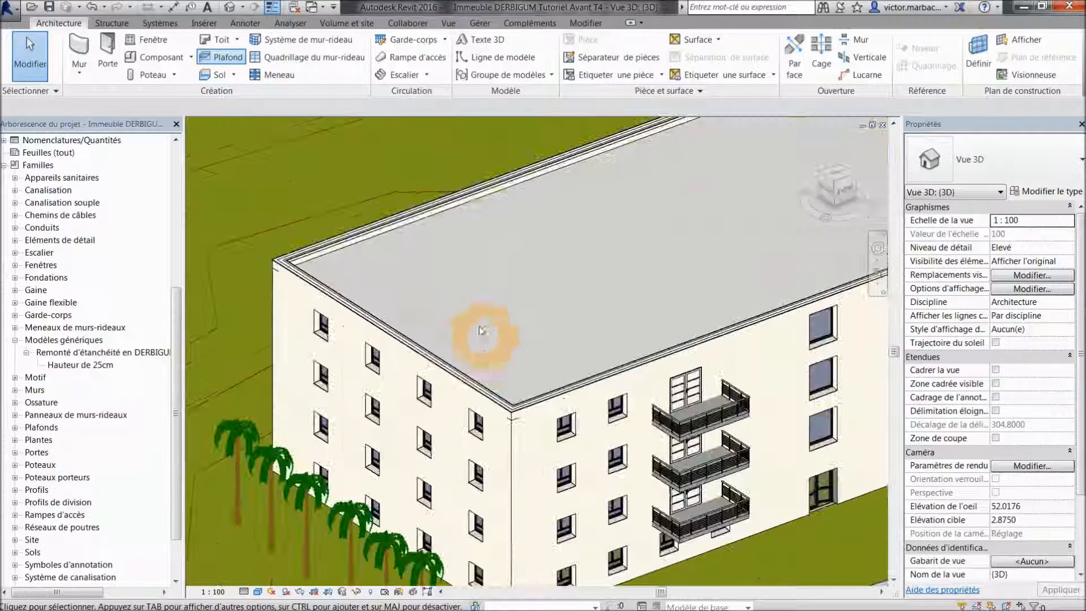
click(726, 249)
scroll(520, 360, up, 5)
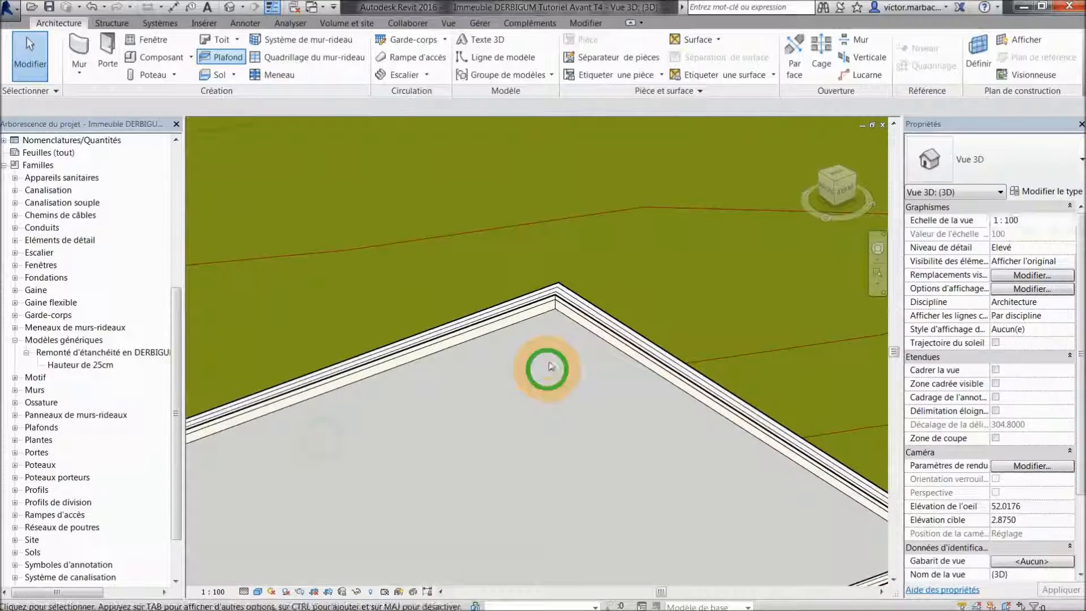
scroll(523, 362, up, 2)
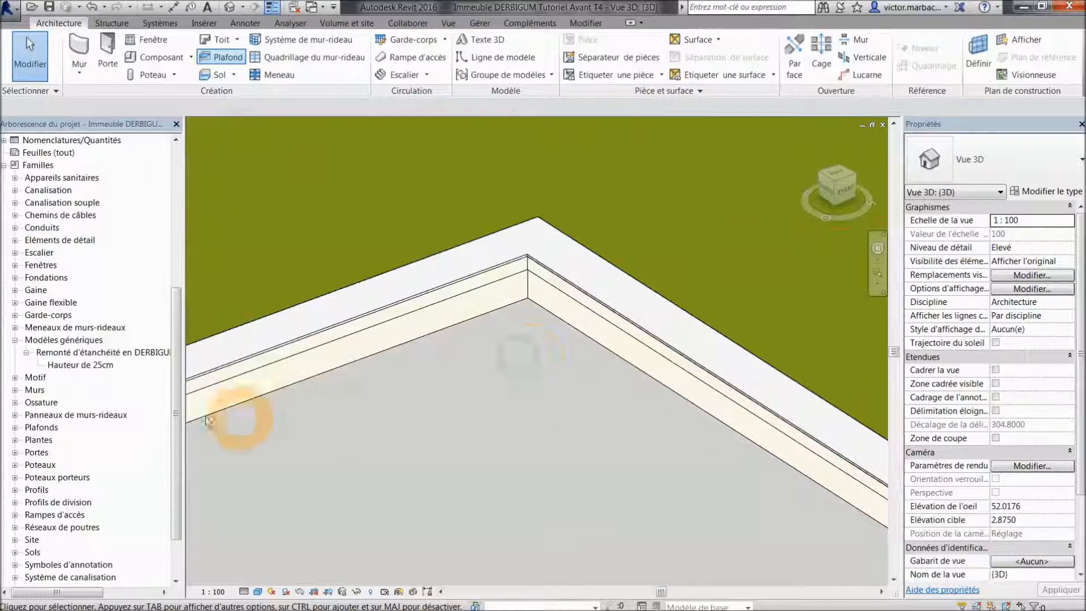
click(85, 365)
click(69, 367)
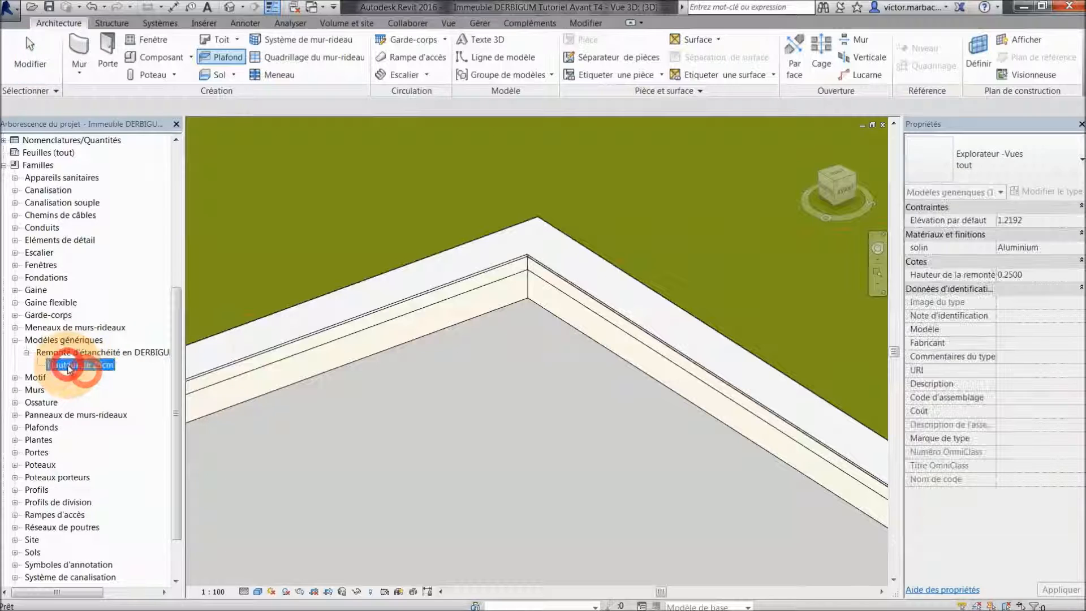
drag(65, 369, 462, 458)
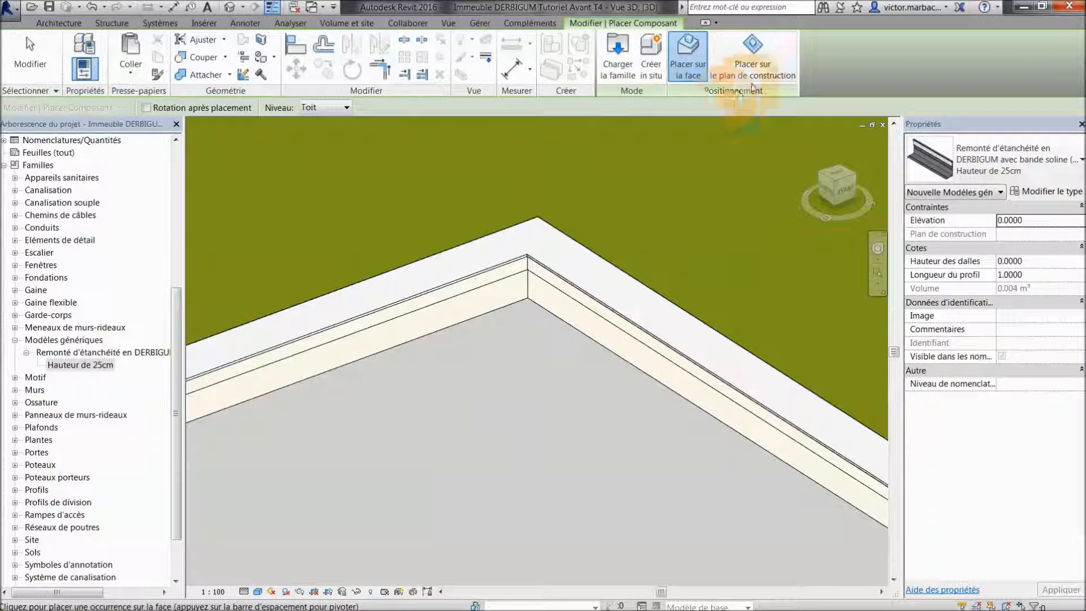
click(752, 75)
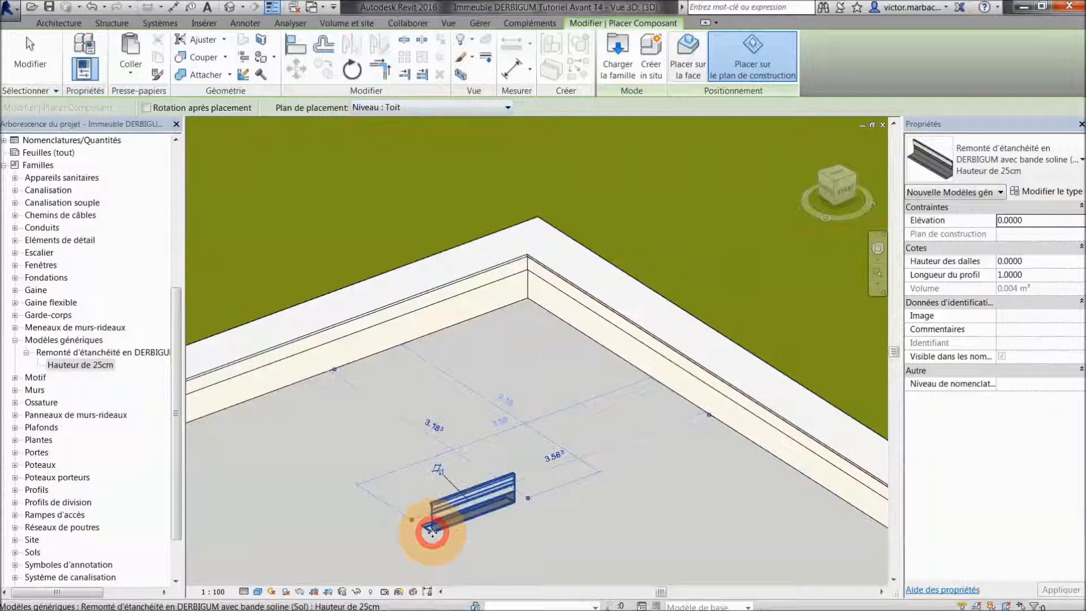
click(501, 511)
key(Escape)
key(Escape)
- Rotate the placed DERBIGUM upstand by 90° and move it into the roof corner, alongside the parapet it has to follow
scroll(492, 501, up, 2)
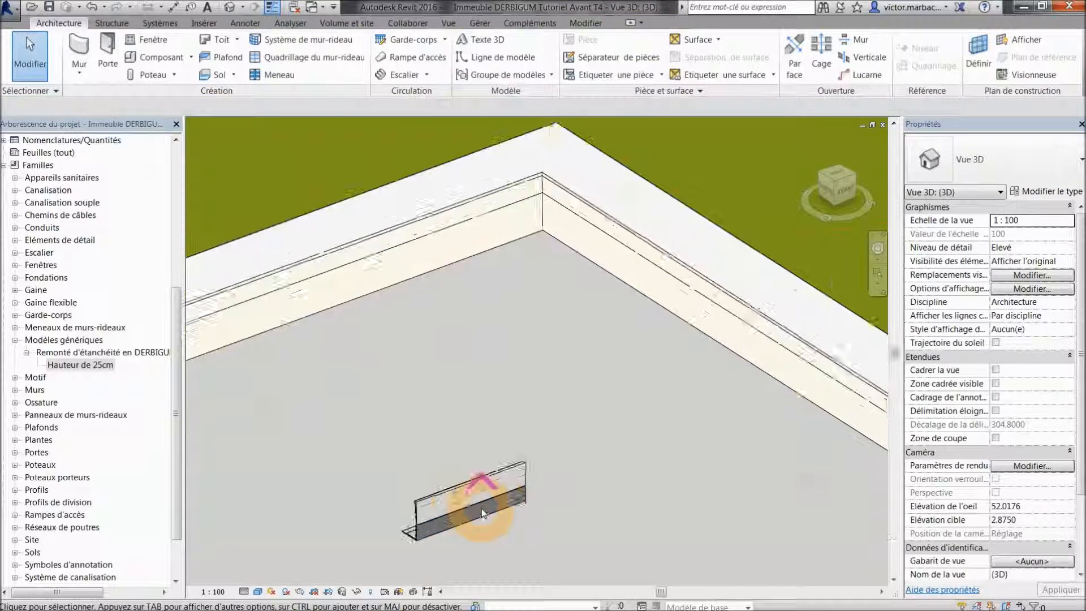
click(481, 477)
drag(500, 383, 516, 235)
click(352, 70)
click(444, 298)
click(476, 344)
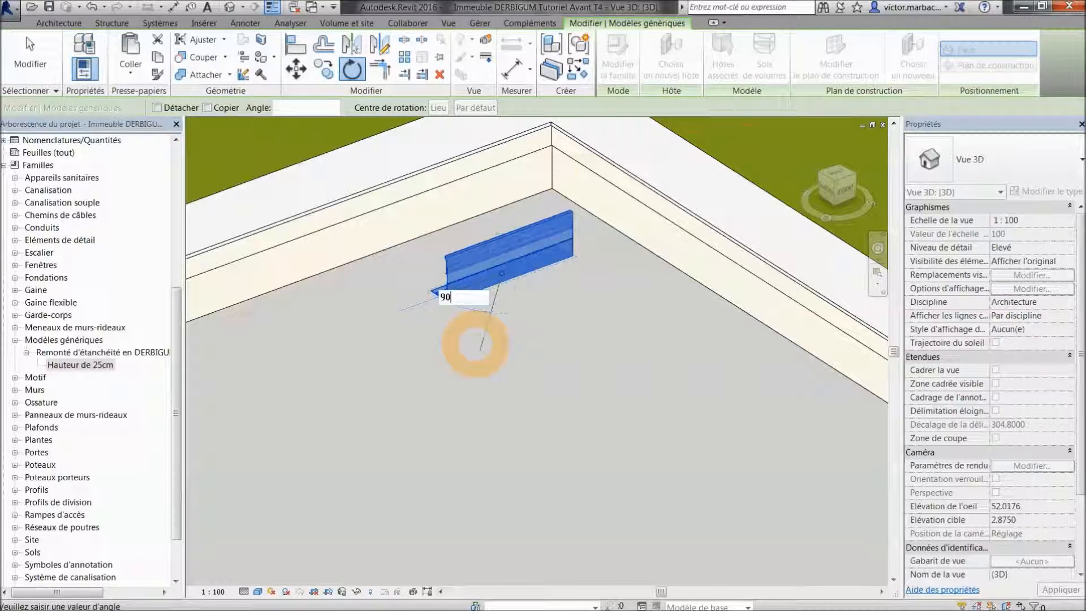
key(Escape)
drag(512, 230, 591, 203)
key(Escape)
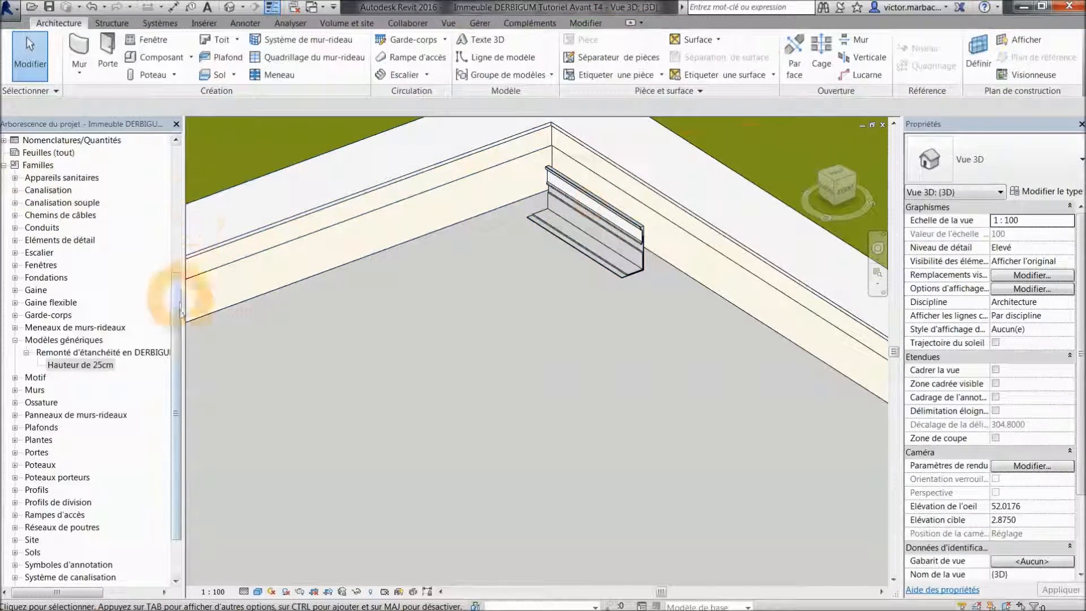
- Open the Toit structural plan and draw a short horizontal section across the parapet just below the upstand
drag(177, 319, 169, 138)
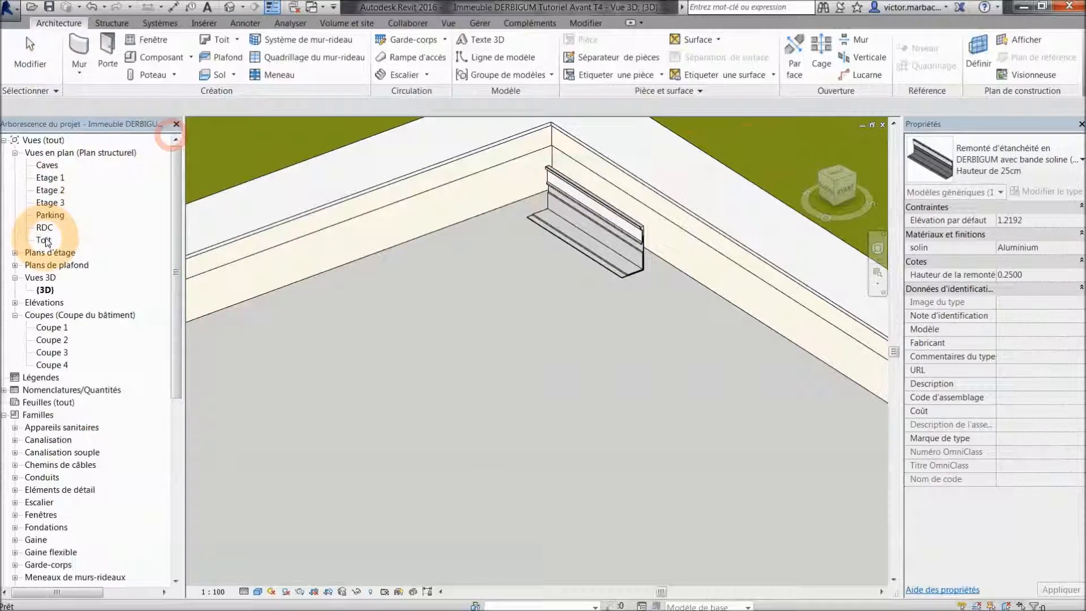
double_click(44, 240)
scroll(797, 240, up, 4)
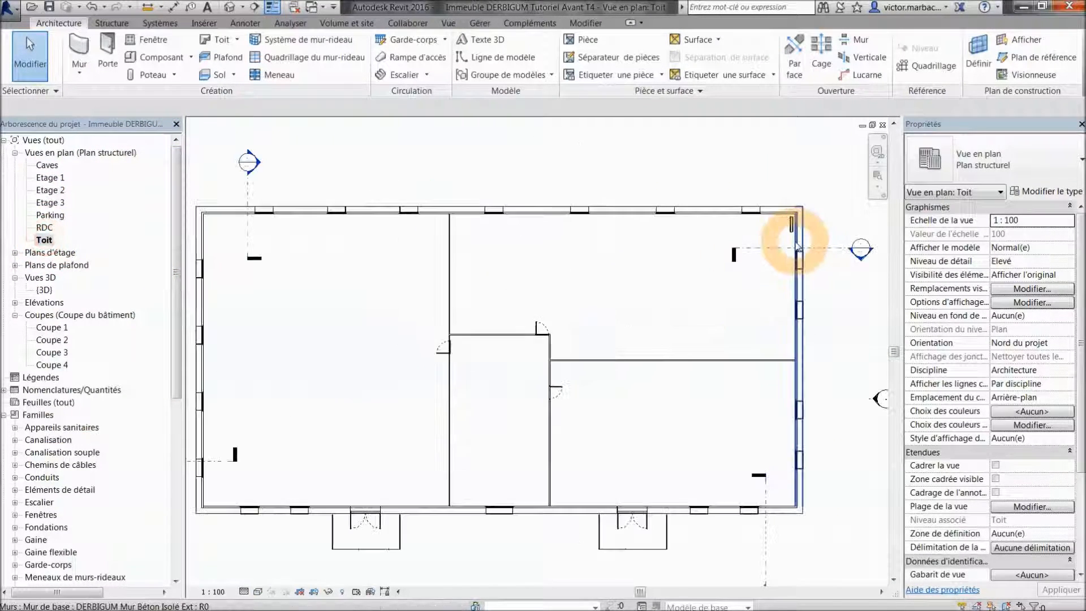
scroll(809, 221, up, 4)
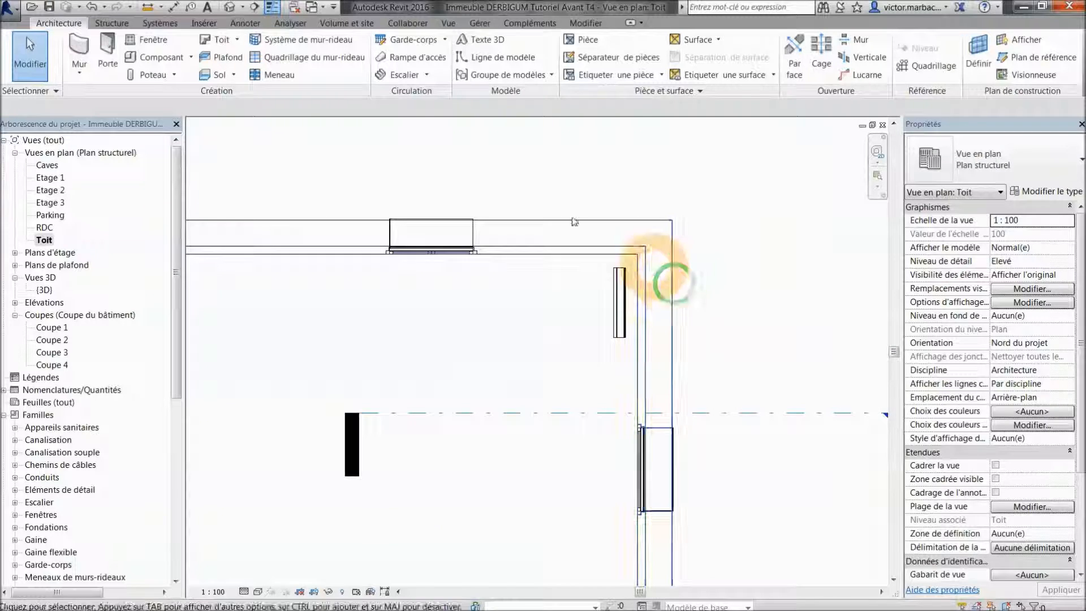
click(253, 8)
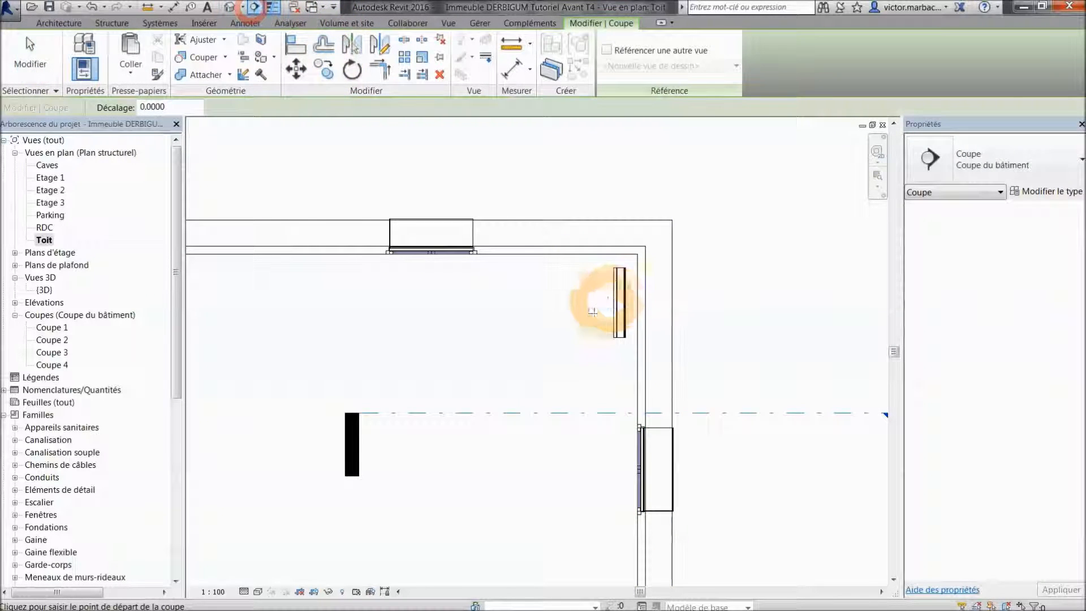
click(614, 363)
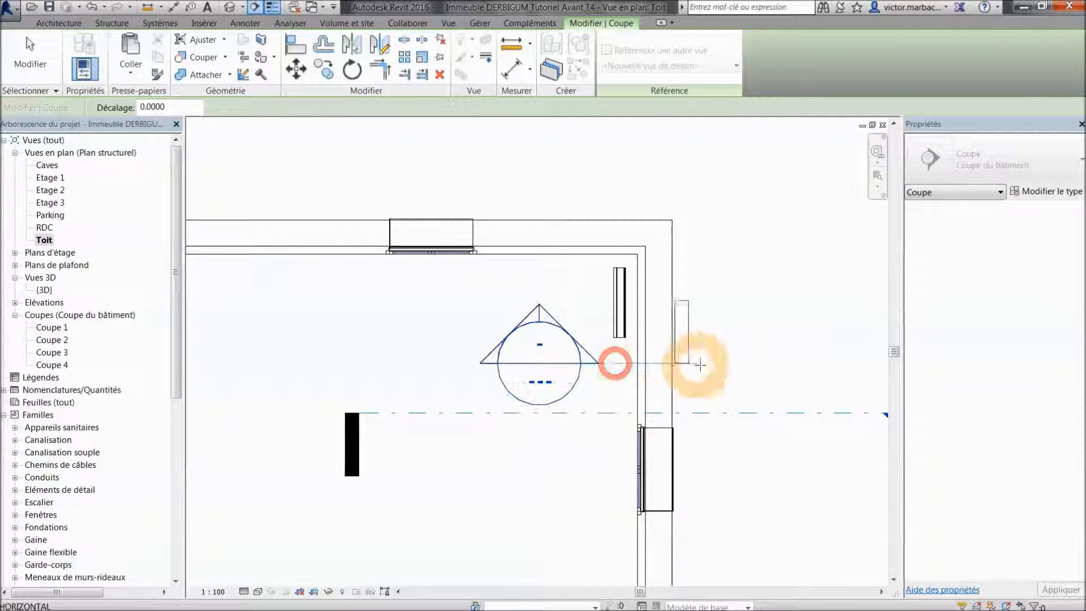
click(748, 362)
- Go to the view of the new section and frame the upstand profile at the Toit level
click(583, 342)
right_click(543, 356)
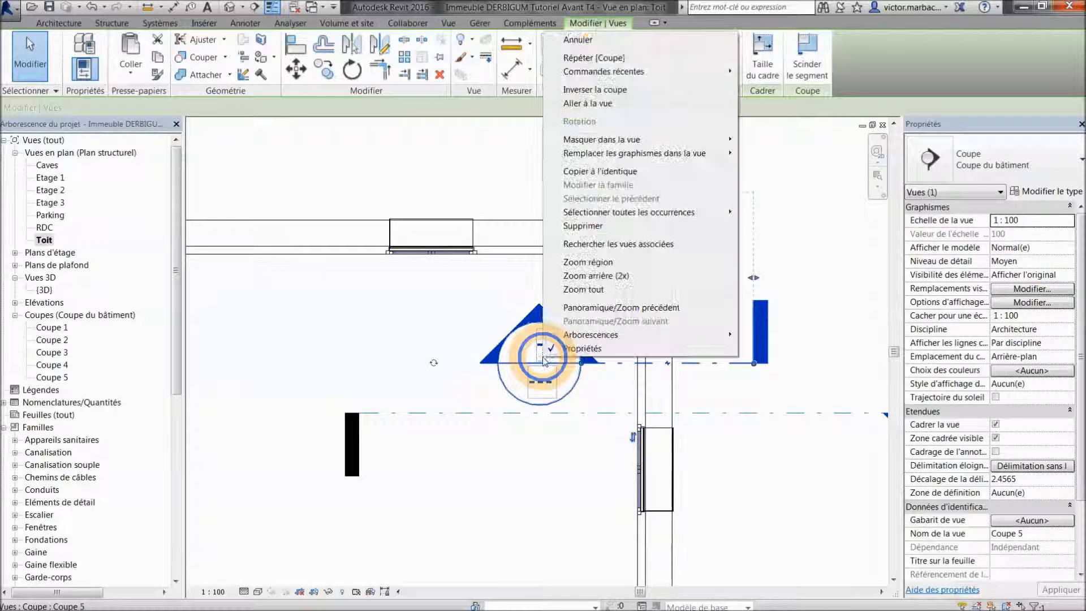
click(586, 104)
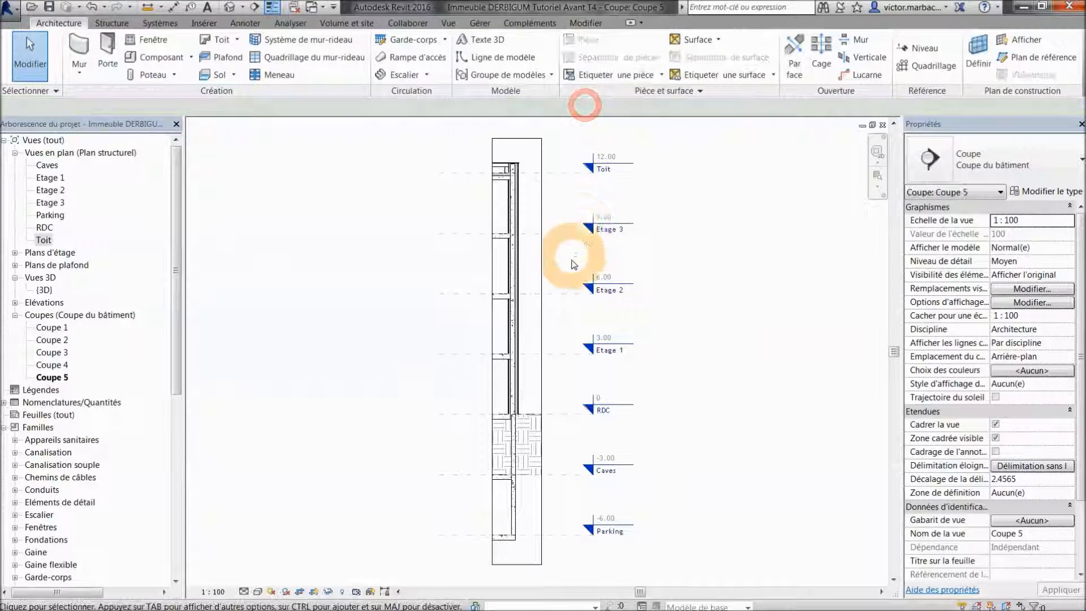
scroll(538, 186, up, 10)
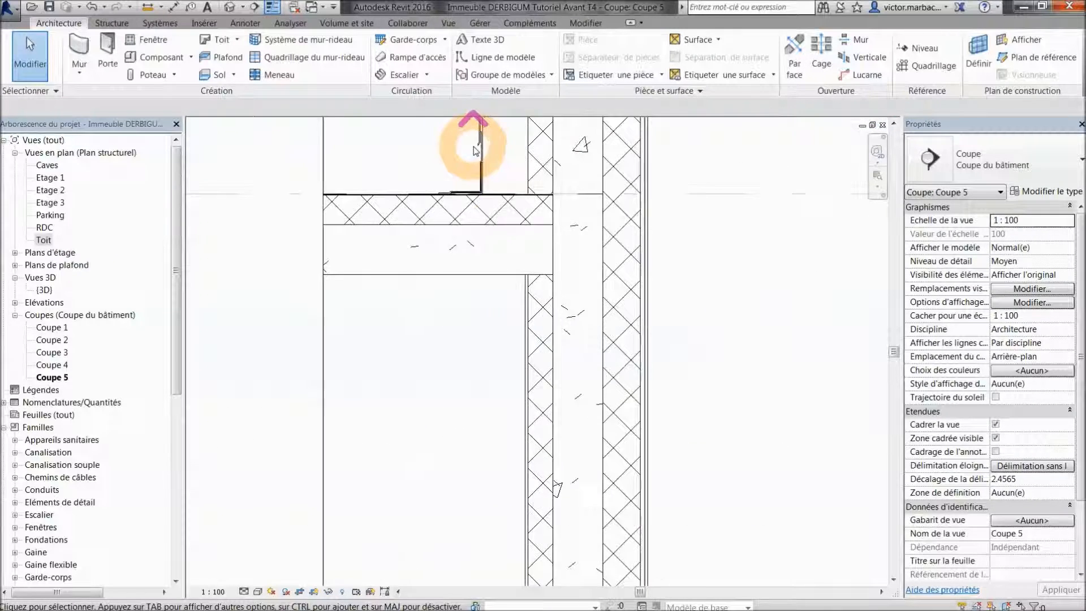
middle_drag(511, 160, 510, 282)
- Align the upstand's back face with the parapet's inner face, lock the alignment and close the section view
click(585, 23)
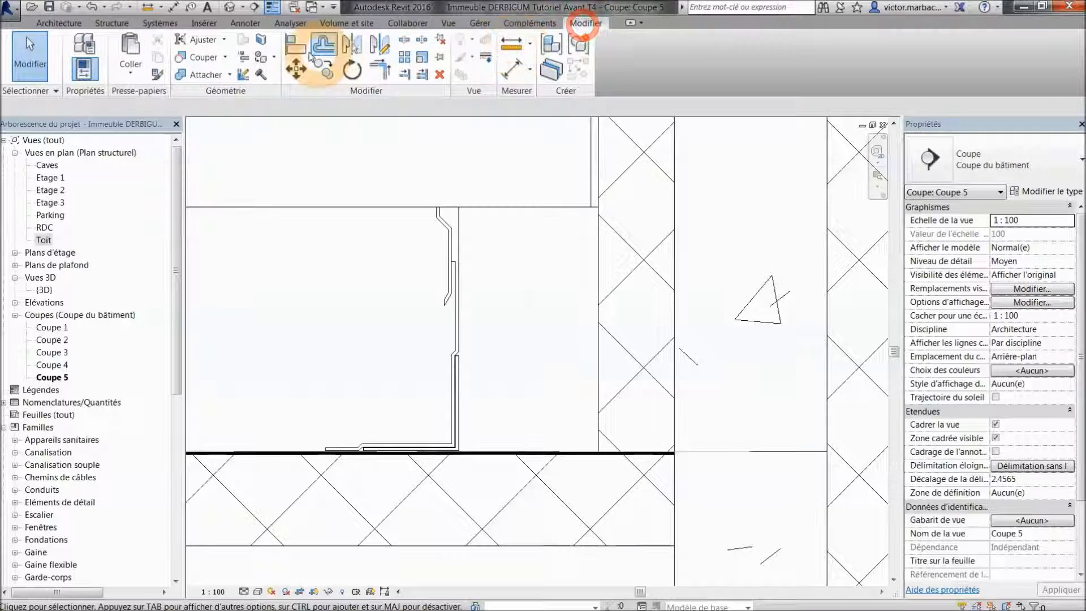
click(601, 315)
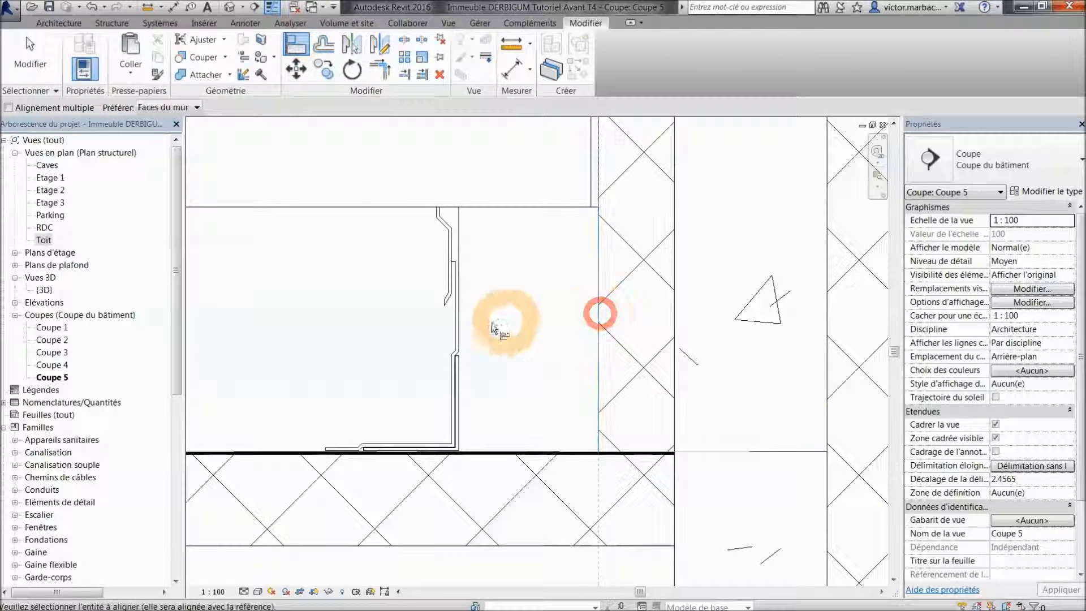
click(460, 330)
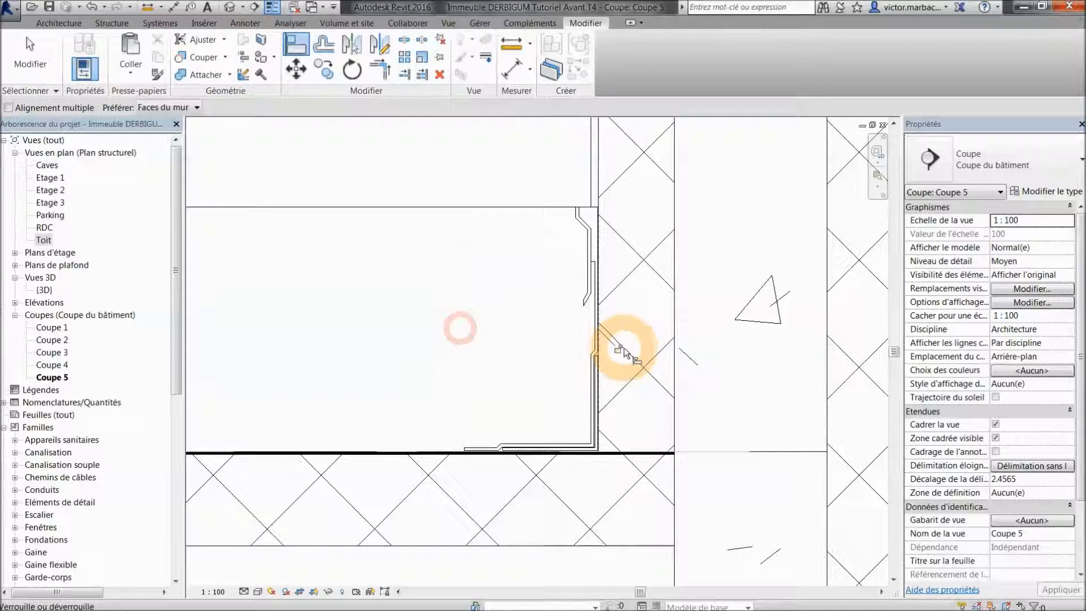
click(882, 124)
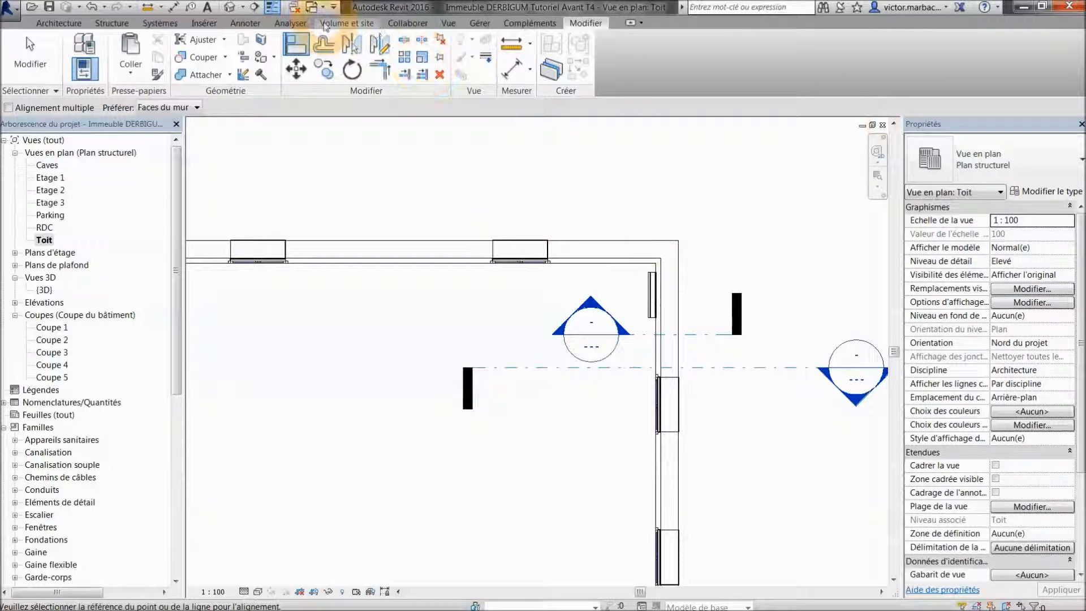
- Draw a vertical section across the other parapet, looking towards the upstand, and open its view at the roof corner
click(254, 7)
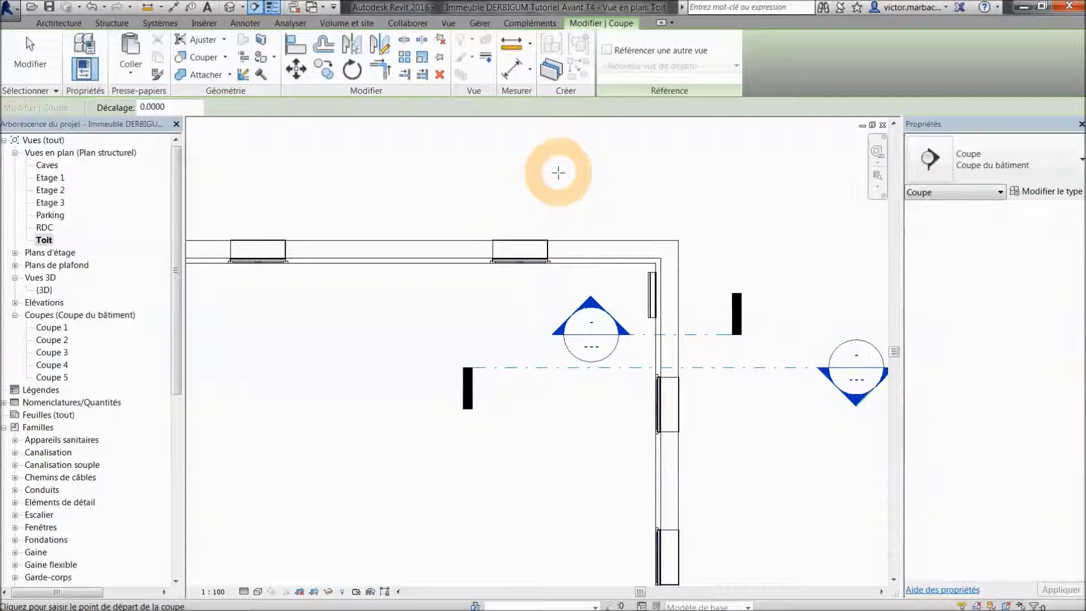
click(556, 193)
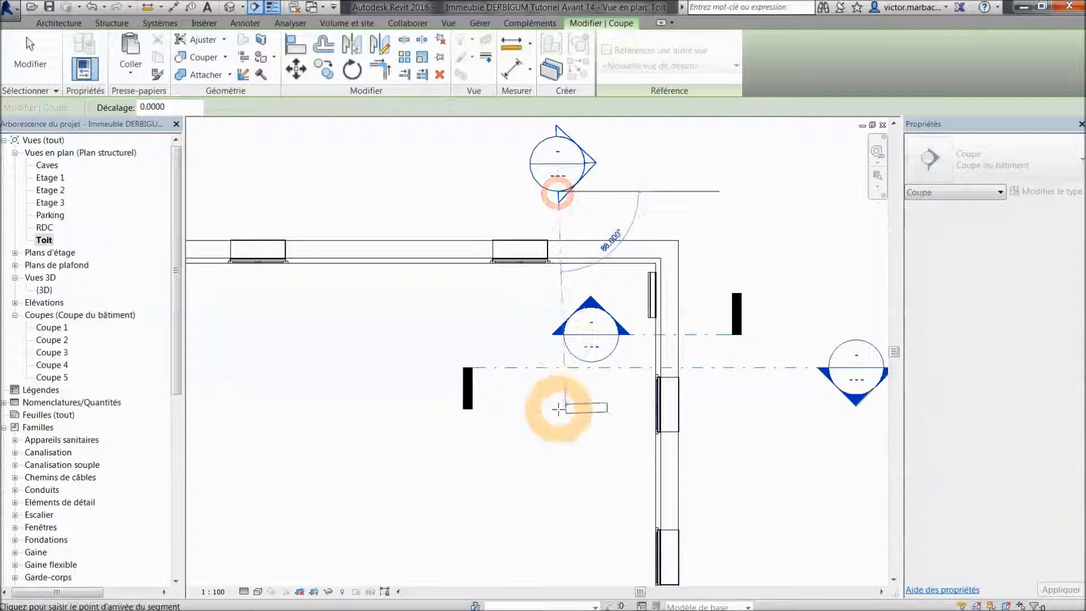
click(559, 410)
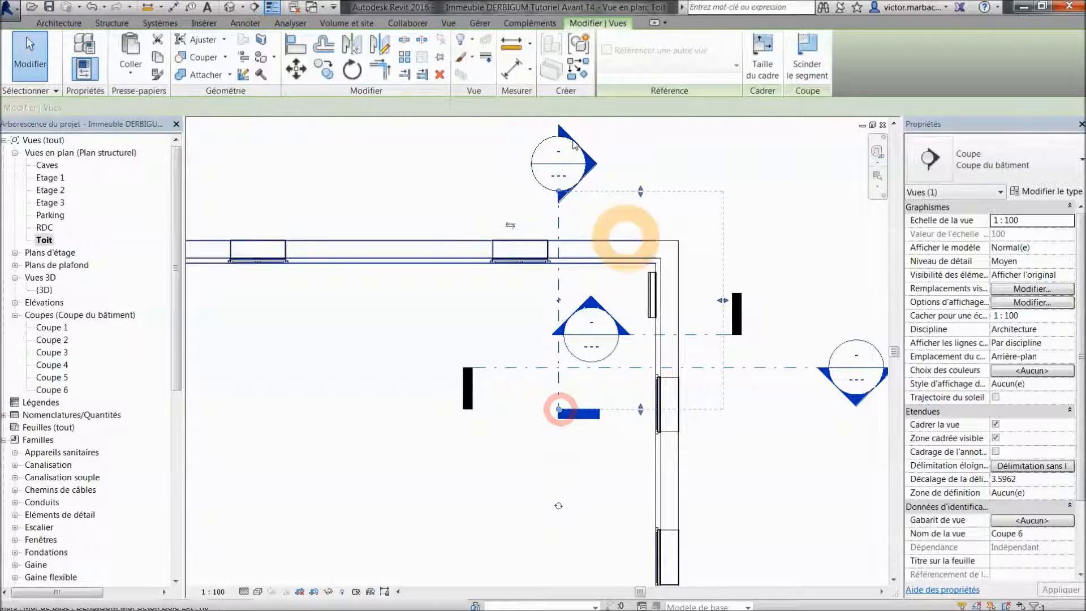
right_click(578, 179)
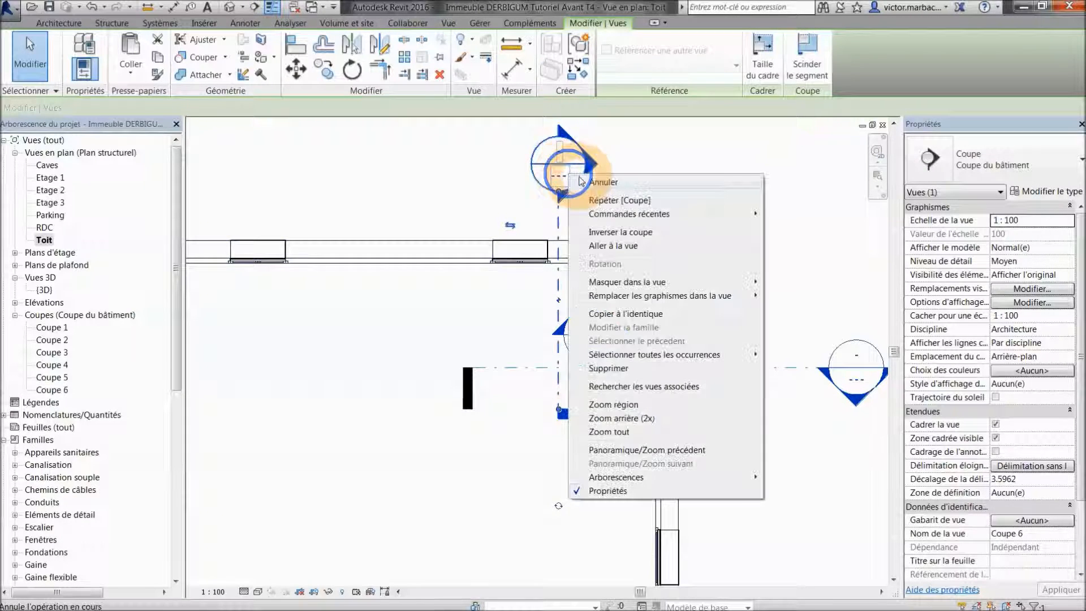
click(596, 248)
scroll(518, 181, up, 5)
scroll(488, 207, up, 6)
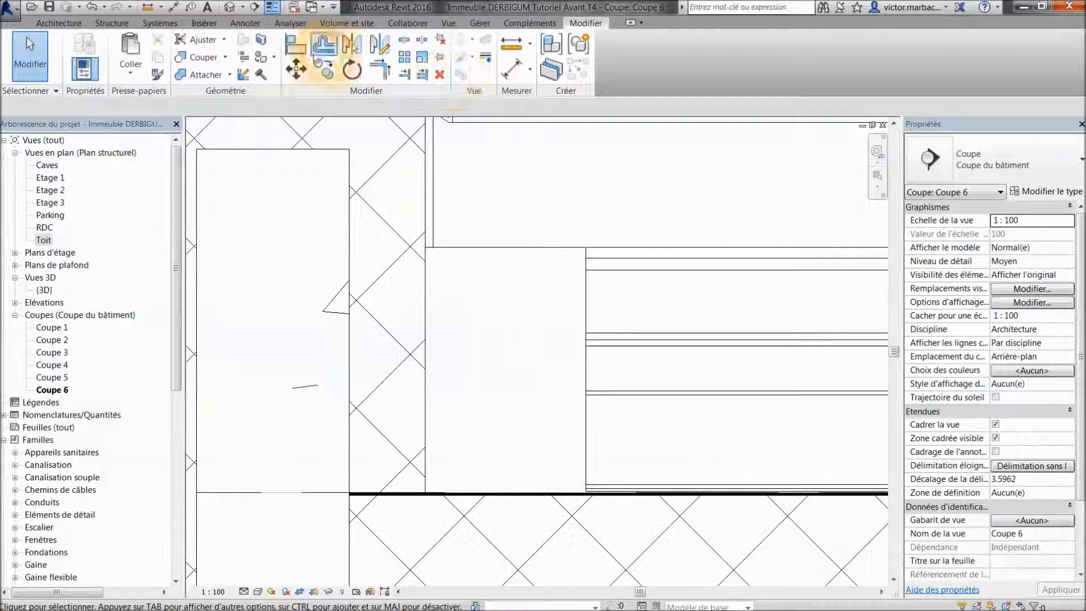
- Align the upstand's end with the inner face of the adjoining parapet, lock the alignment and close the section view
click(296, 45)
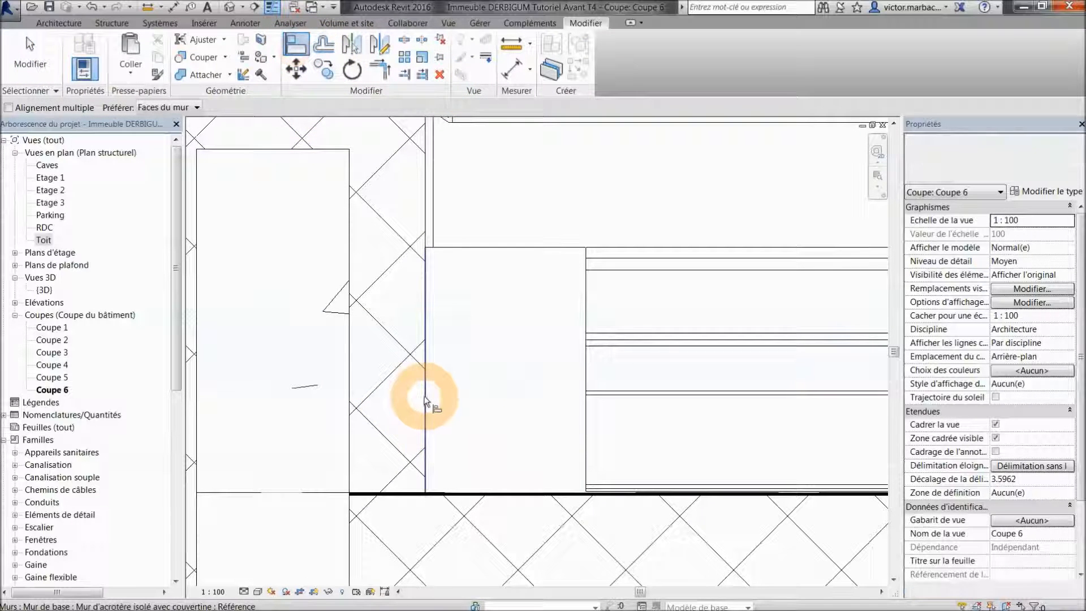
click(425, 399)
click(586, 386)
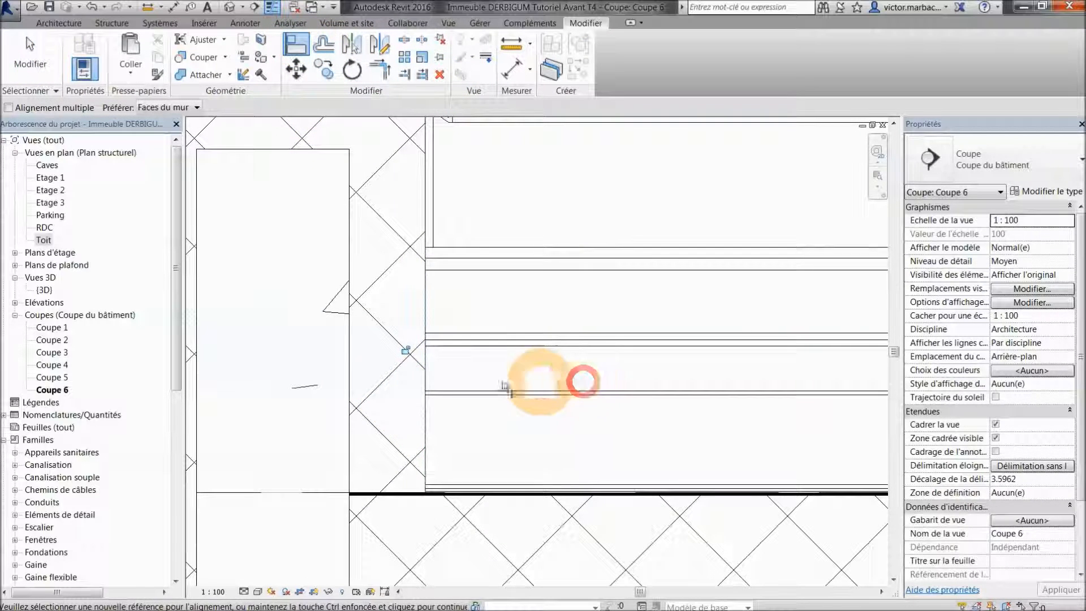
click(405, 350)
scroll(417, 286, down, 4)
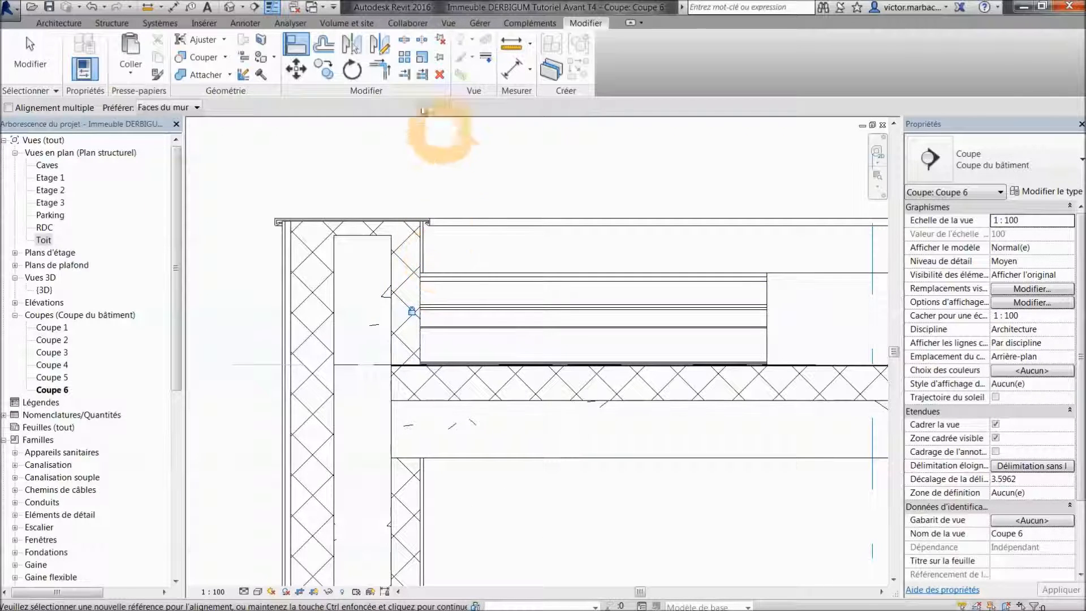
click(884, 125)
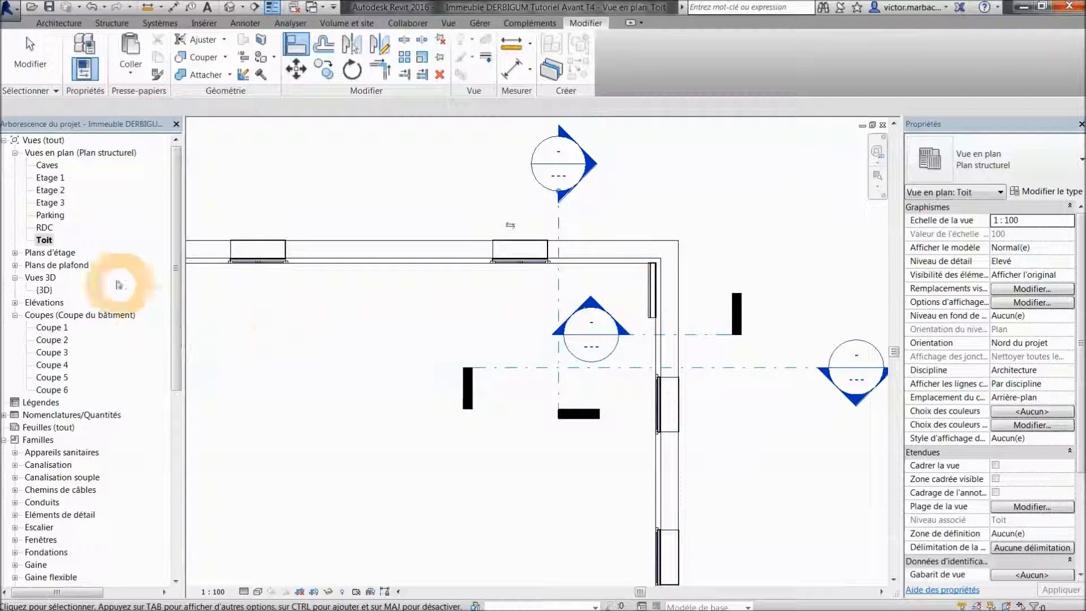
- Return to the 3D view and select the upstand to examine its fit and constraints in the parapet corner
double_click(44, 289)
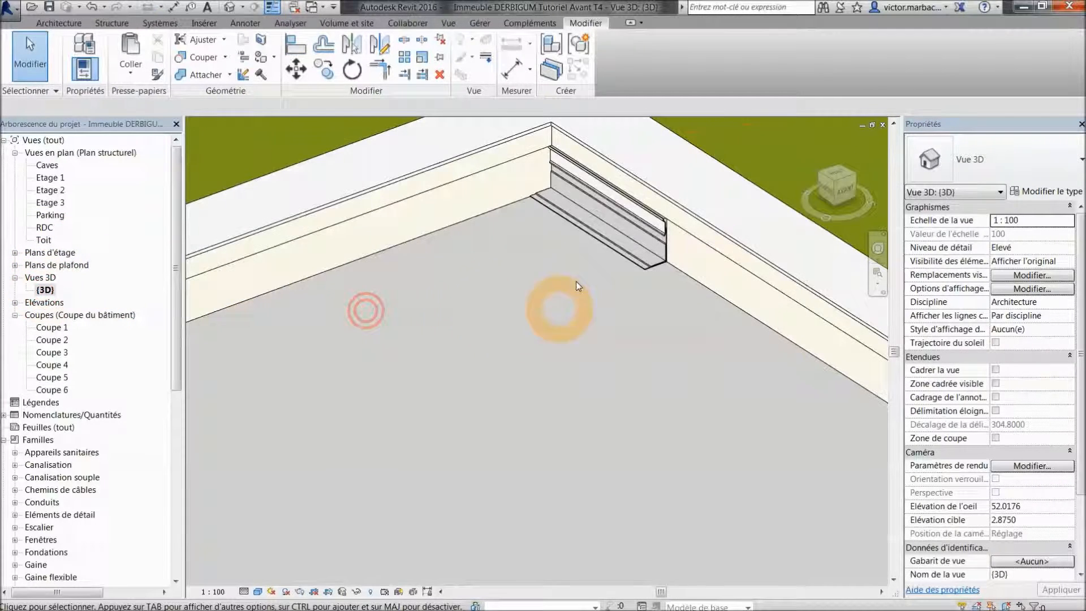
scroll(612, 213, up, 3)
scroll(613, 213, down, 3)
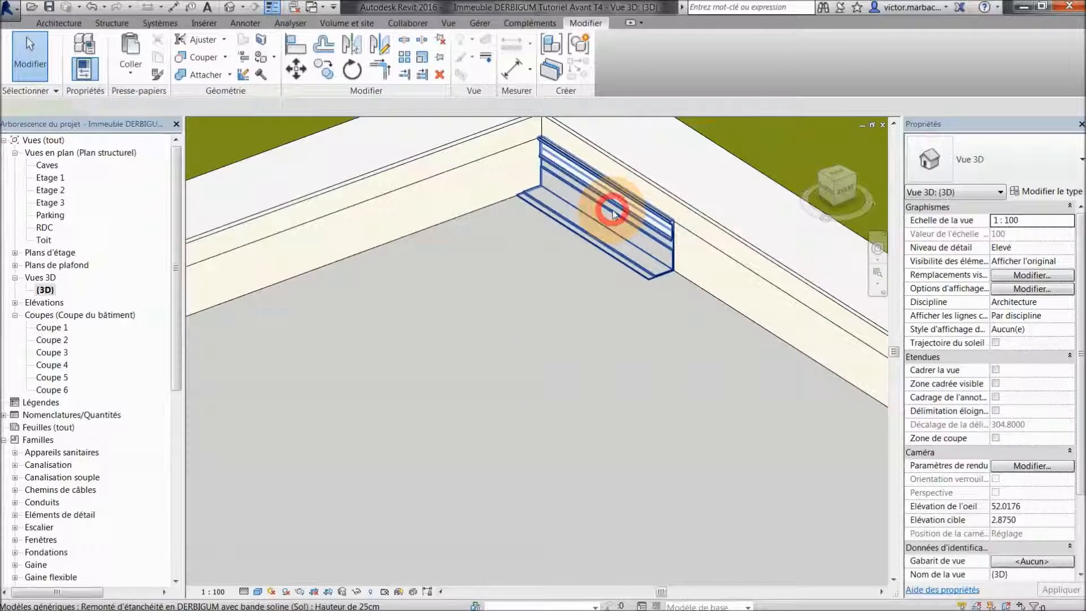
click(612, 213)
scroll(622, 221, up, 4)
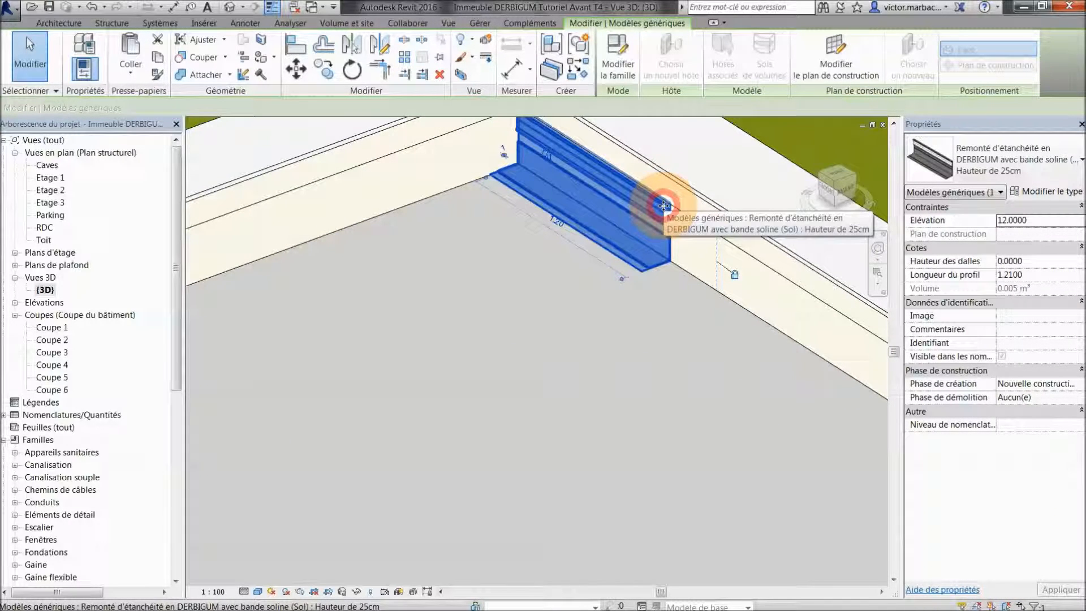
click(664, 206)
scroll(623, 260, down, 2)
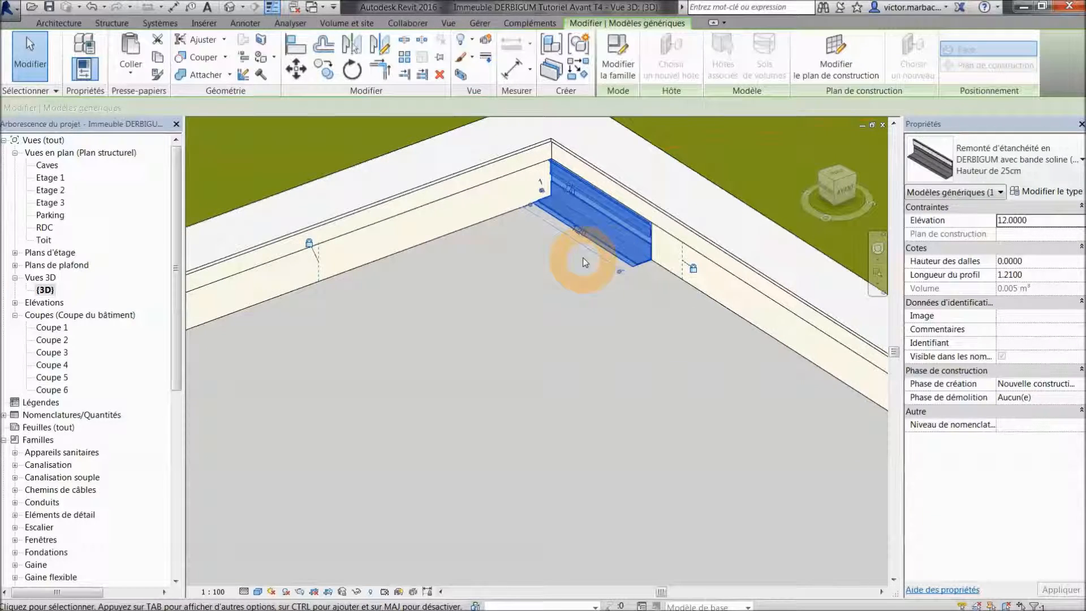
key(Escape)
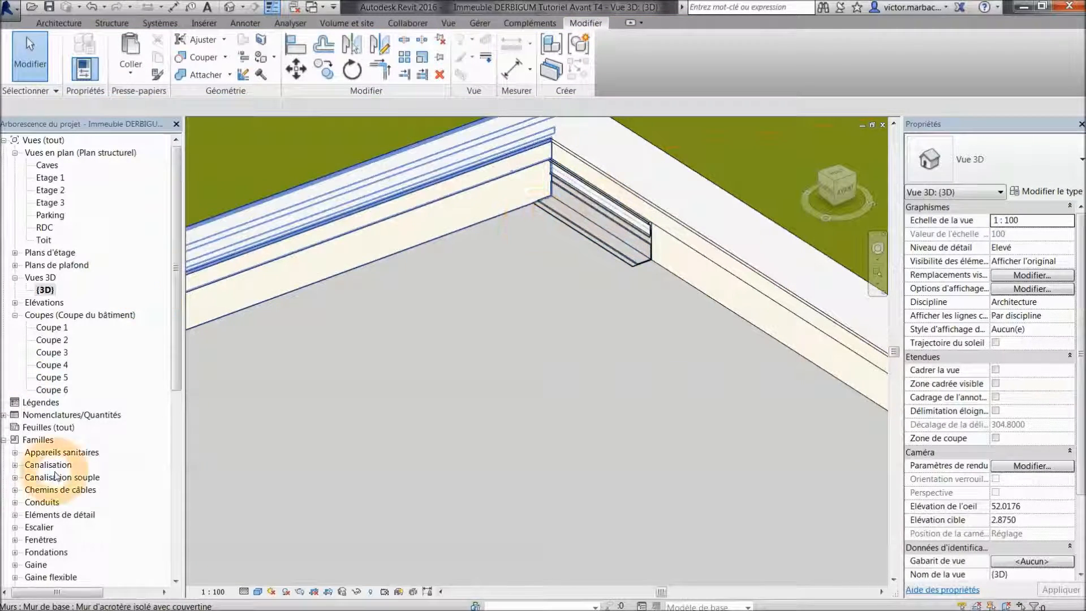
- Place a second Hauteur de 25cm DERBIGUM upstand on the Toit level work plane, on the slab near the corner
drag(172, 365, 171, 489)
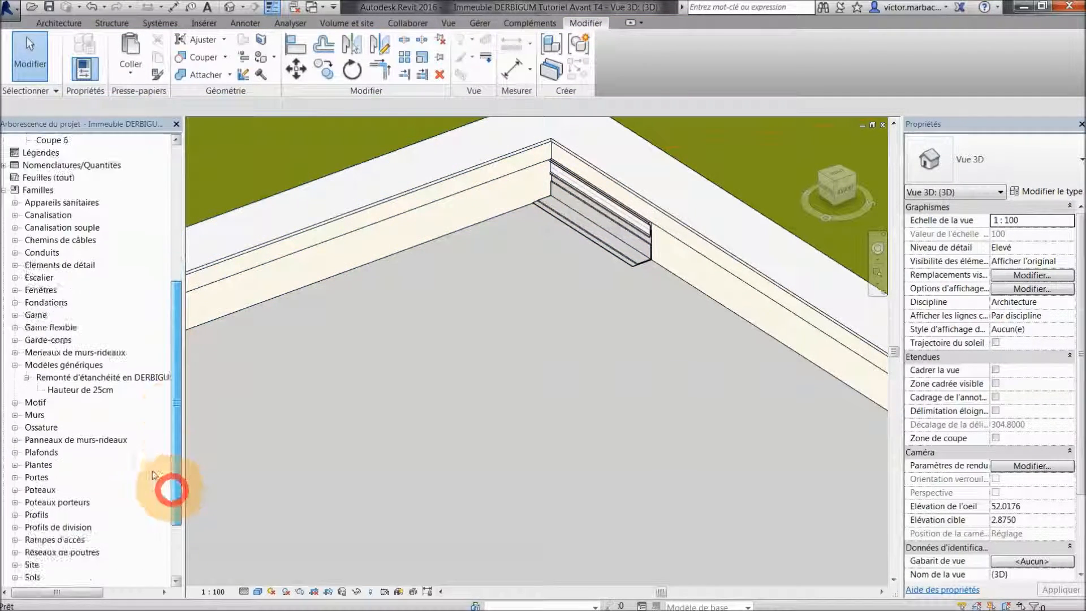
click(78, 390)
drag(78, 391, 473, 360)
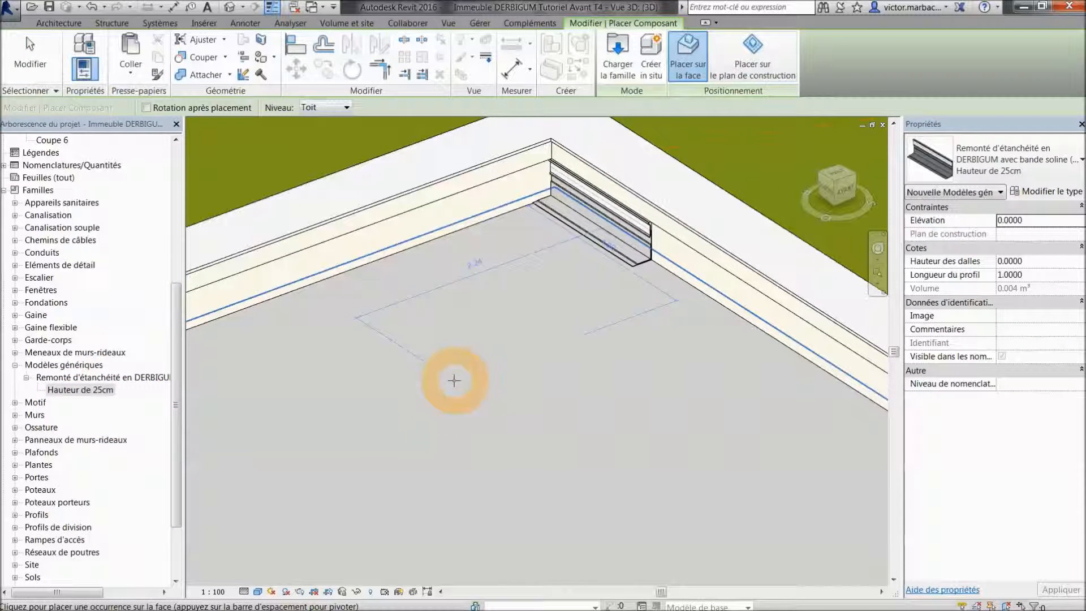
click(753, 55)
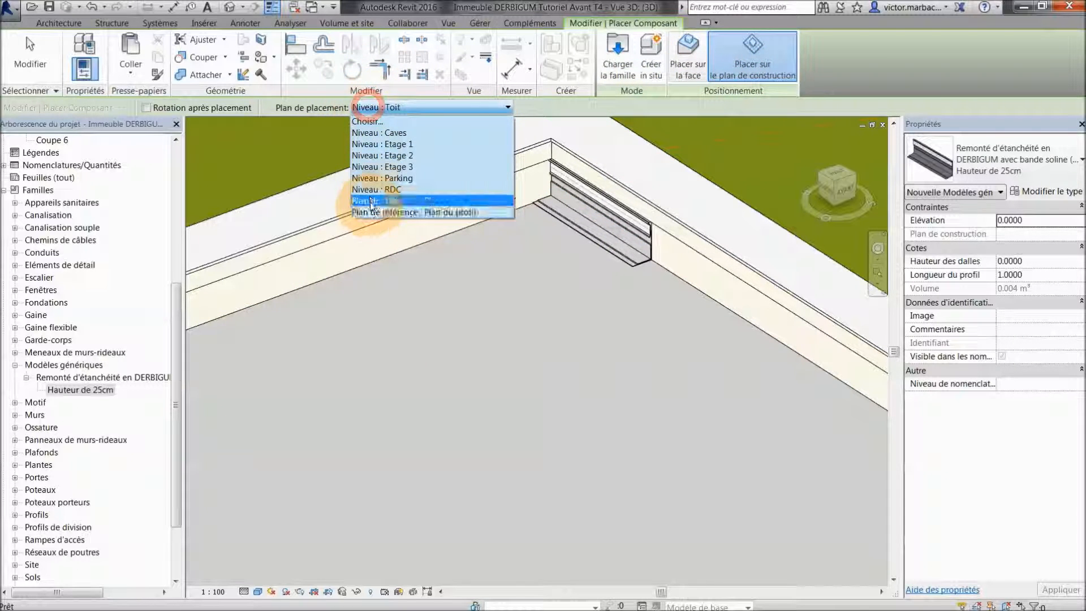
click(368, 201)
click(429, 373)
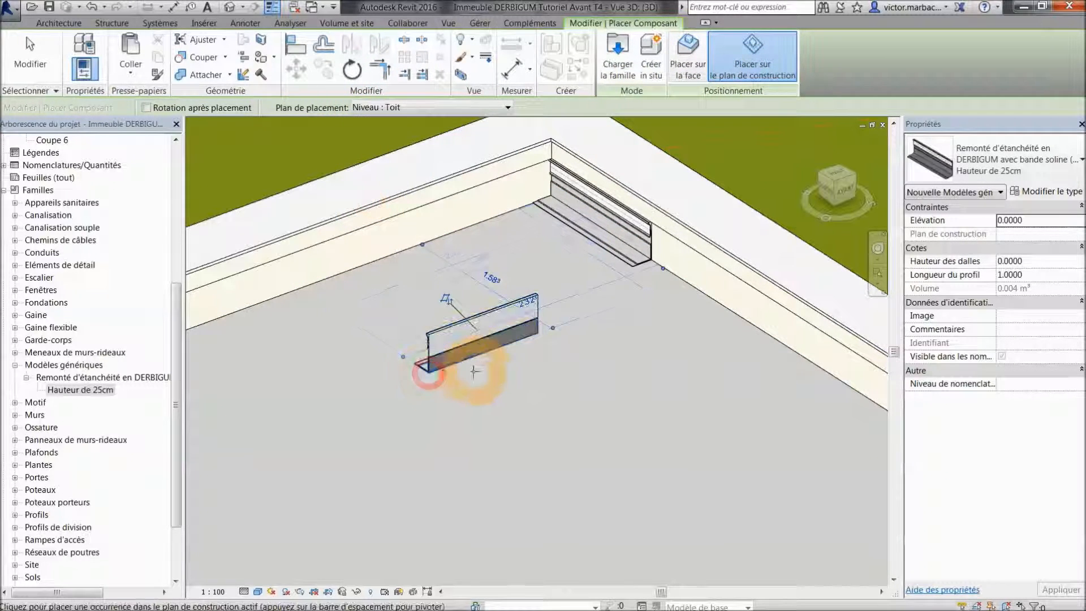
key(Escape)
- Rotate the second upstand 180° and move it close to the free parapet beside the first upstand in the corner
click(464, 327)
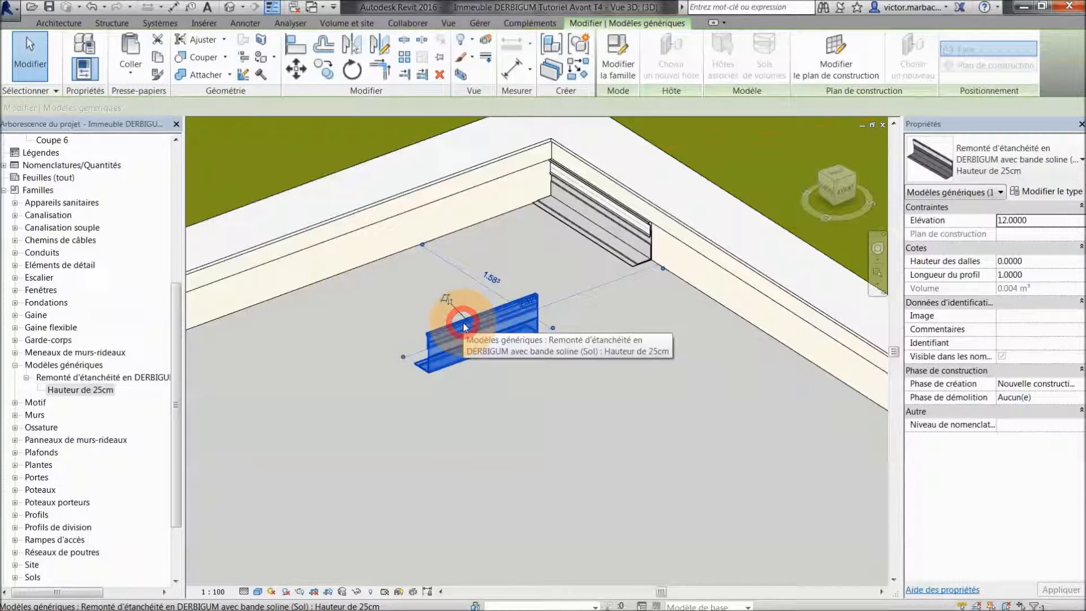
click(352, 67)
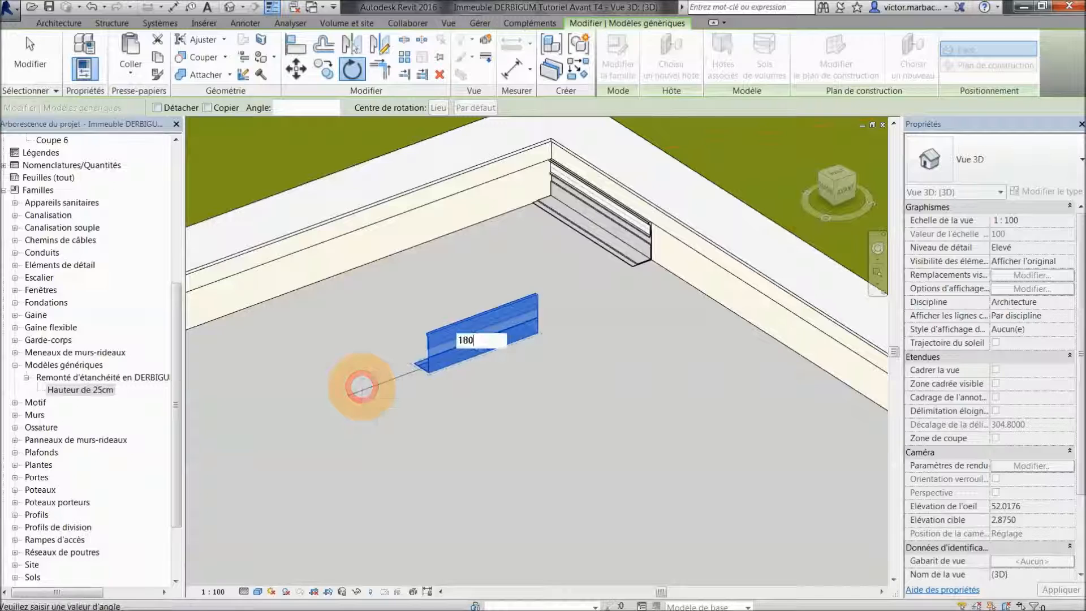
key(Return)
key(Escape)
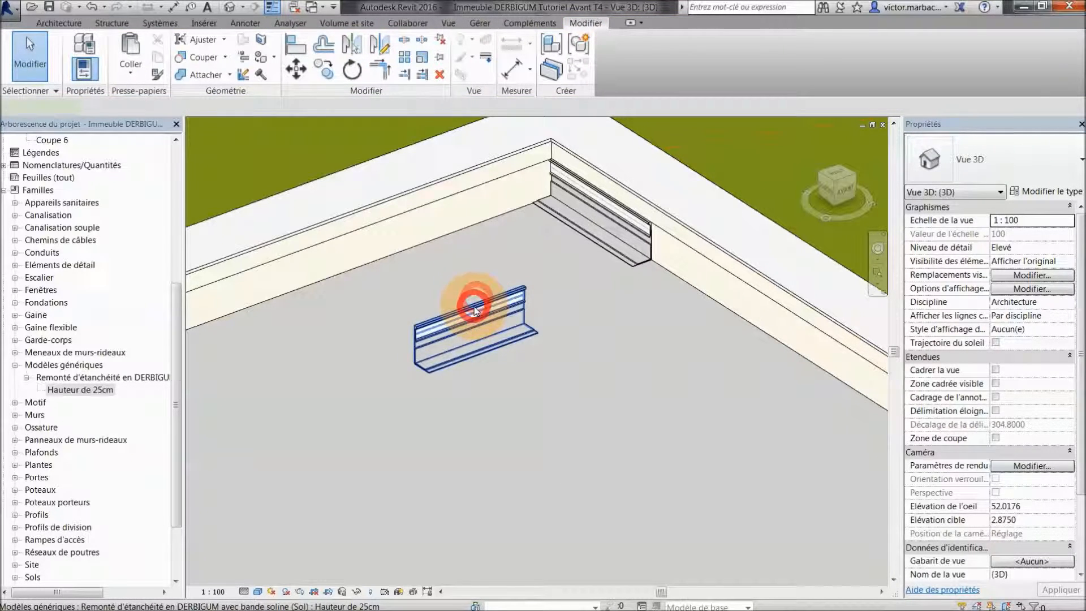
click(474, 310)
drag(475, 310, 498, 207)
click(511, 270)
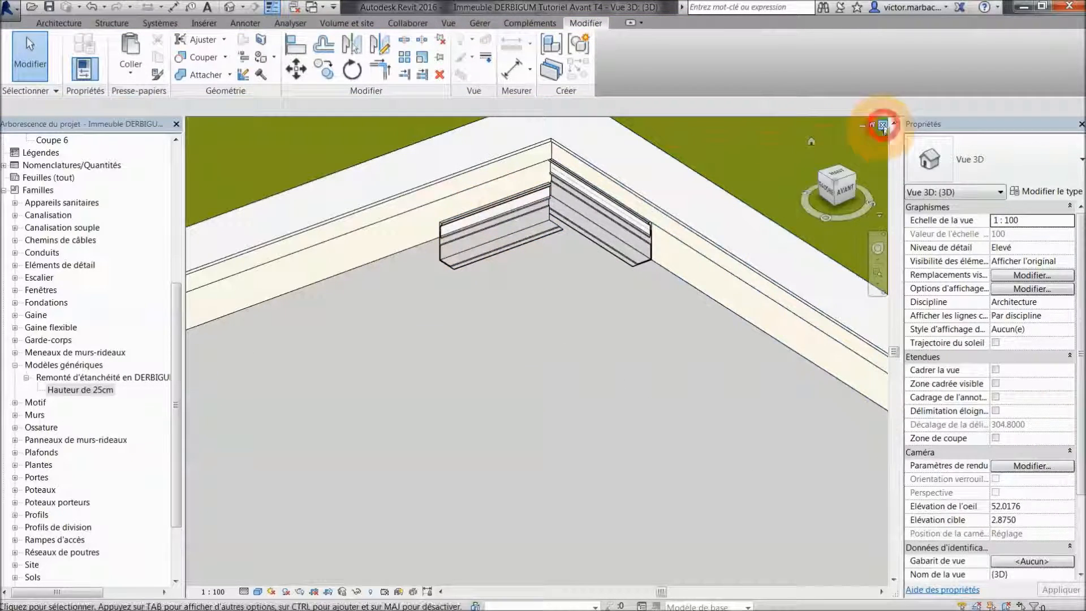
- In section Coupe 6, align the second upstand's back with the parapet's inner face, lock the alignment and close the view
click(883, 126)
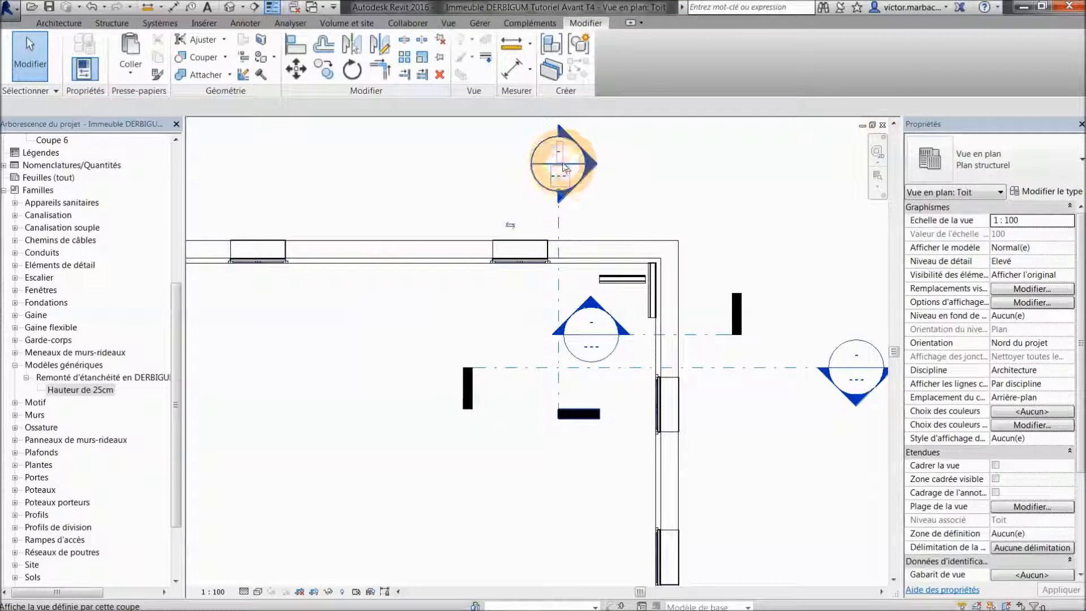
right_click(563, 165)
click(574, 226)
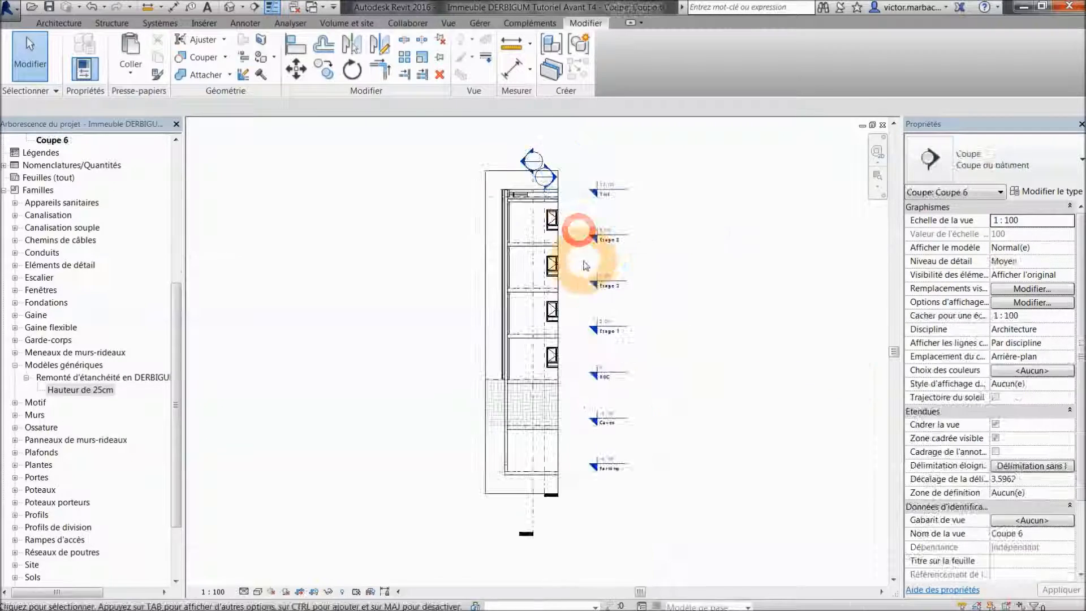
scroll(515, 194, up, 6)
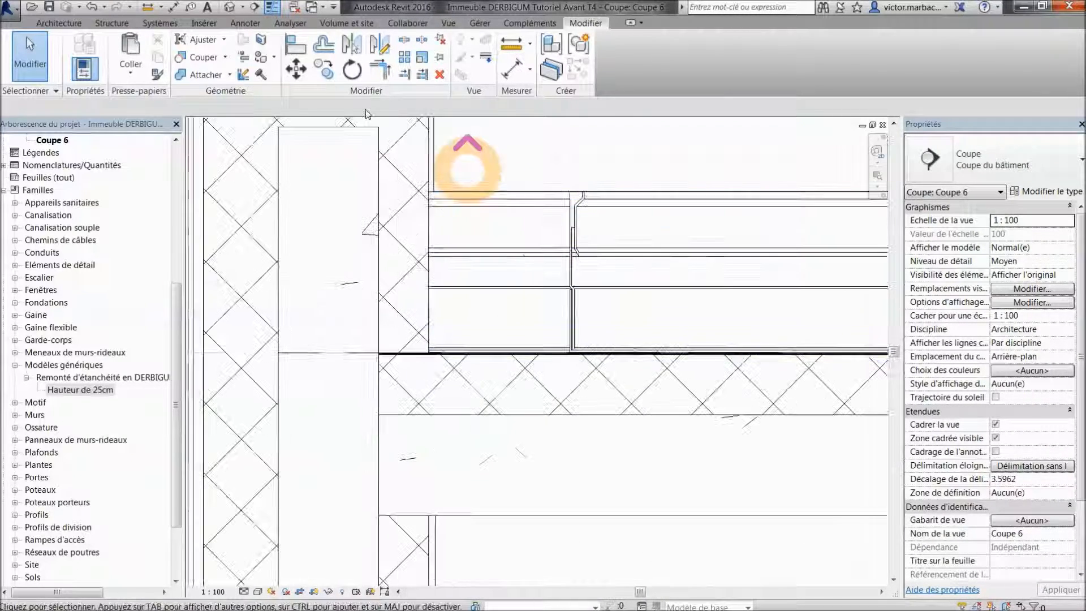
click(294, 45)
scroll(412, 195, up, 3)
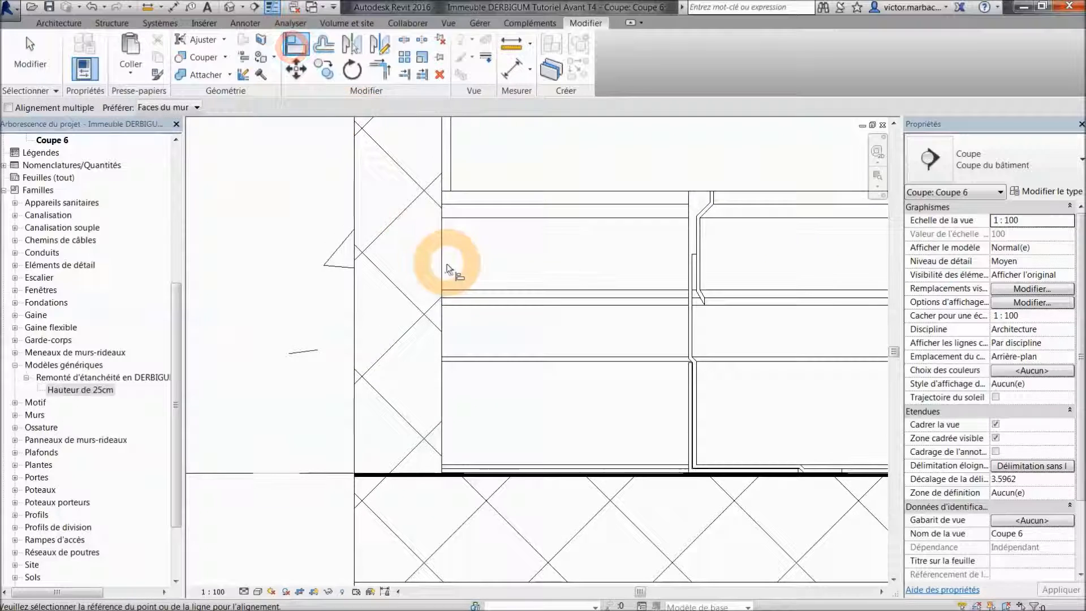
click(444, 268)
click(677, 303)
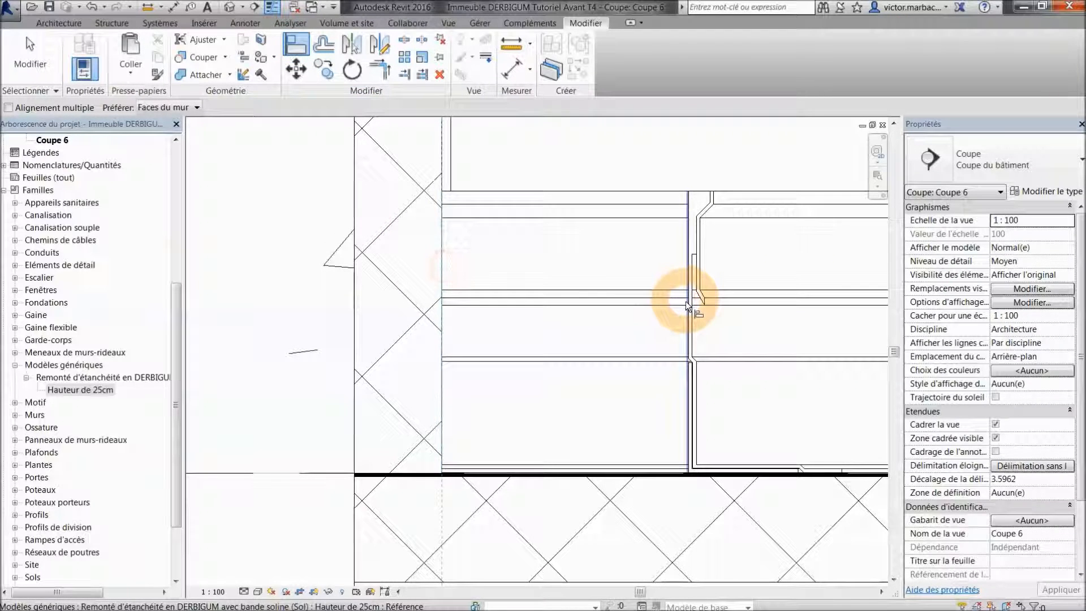
click(421, 312)
click(882, 125)
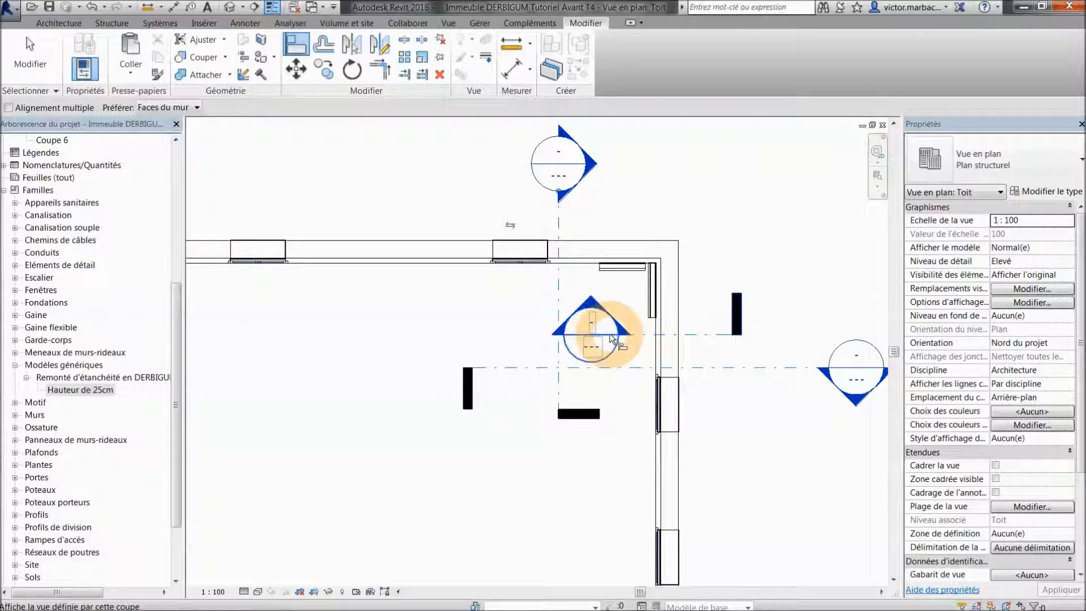
- In section Coupe 5, align the second upstand's end with the adjoining parapet's inner face, lock the alignment and close the view
right_click(611, 338)
click(617, 338)
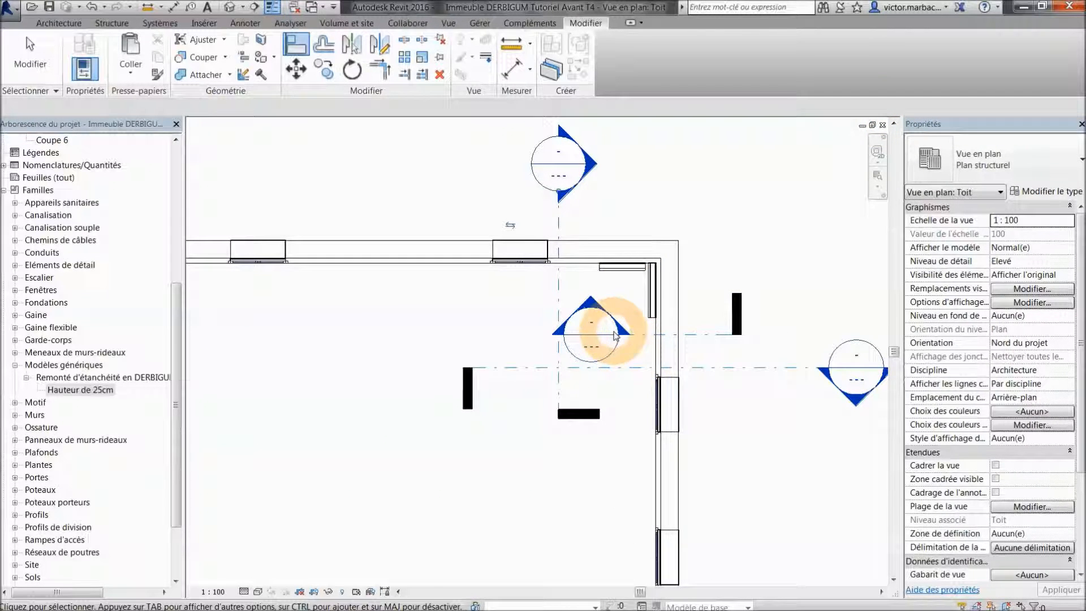
right_click(620, 338)
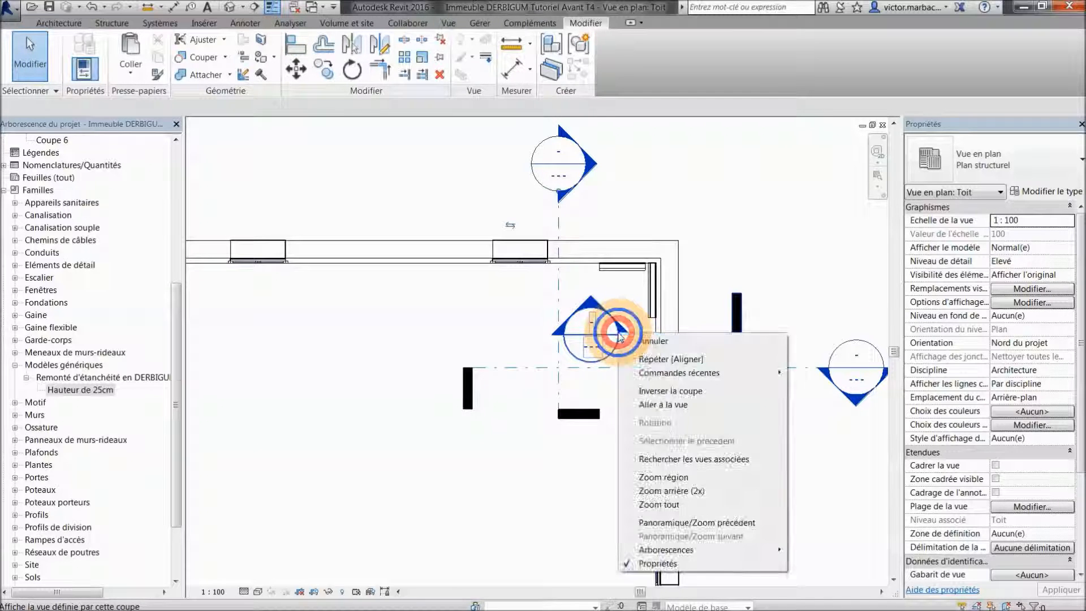
click(657, 405)
scroll(512, 255, up, 10)
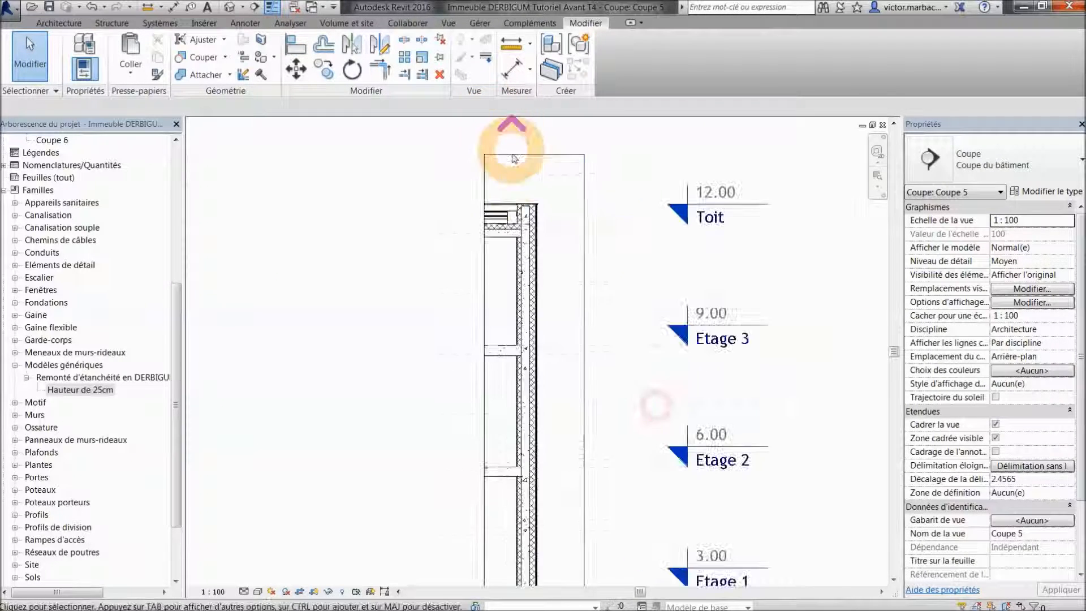
scroll(512, 264, up, 3)
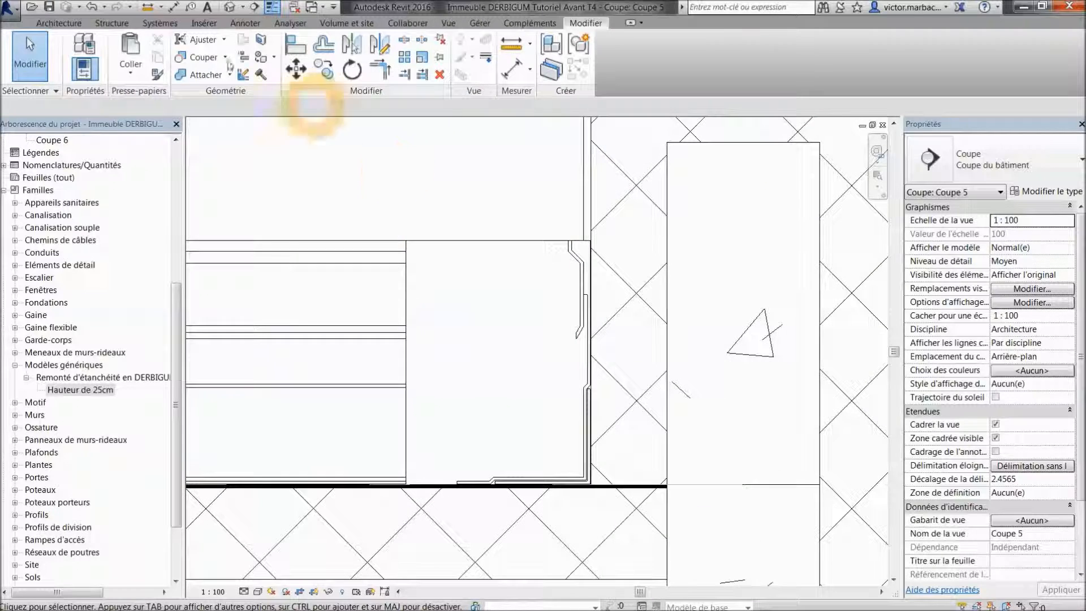
click(299, 45)
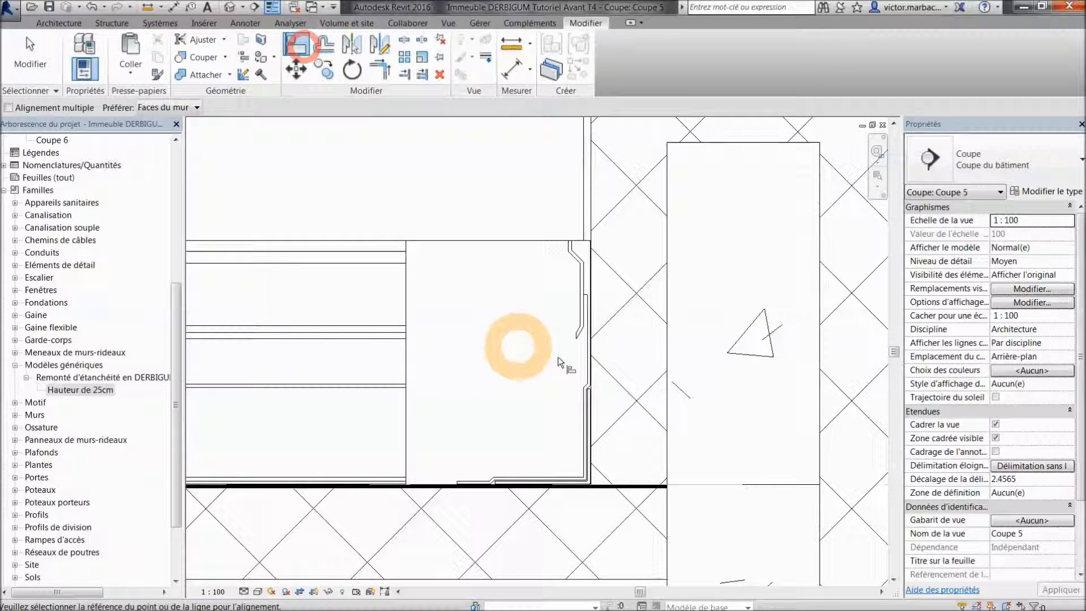
click(592, 361)
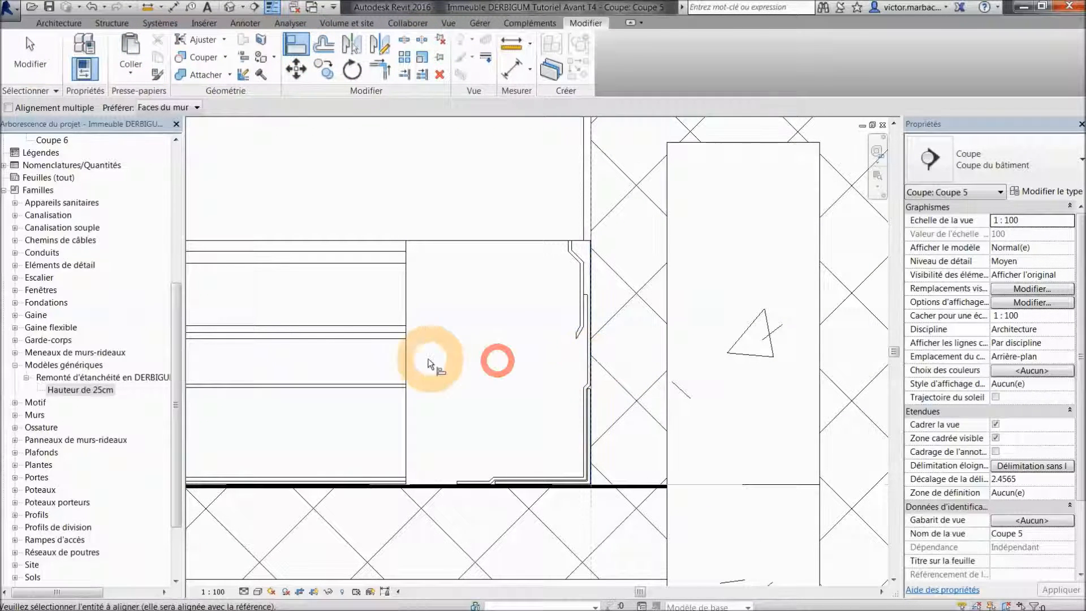
click(408, 359)
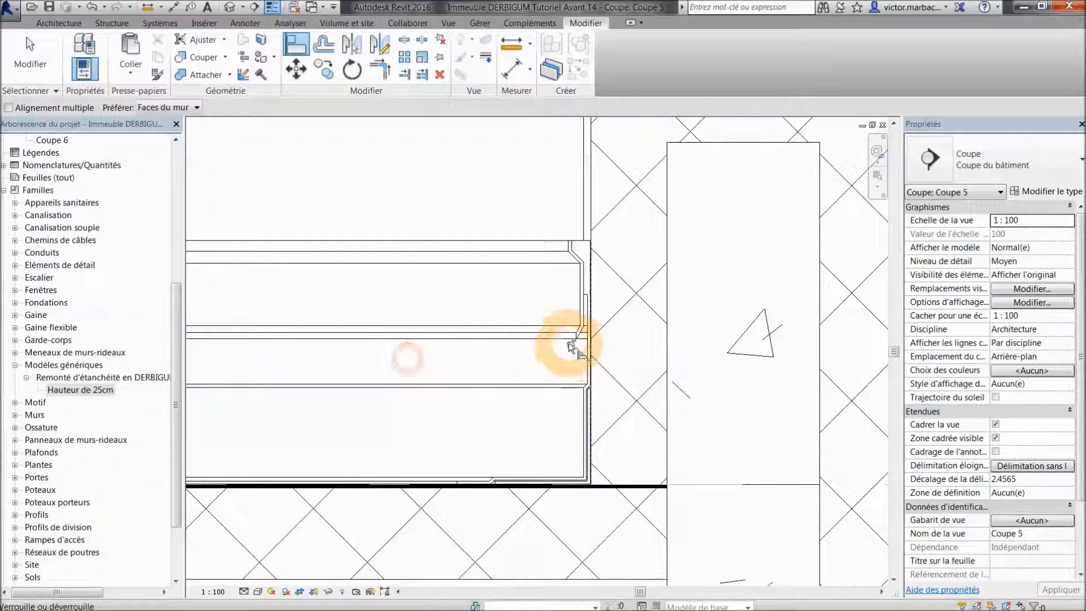
click(883, 126)
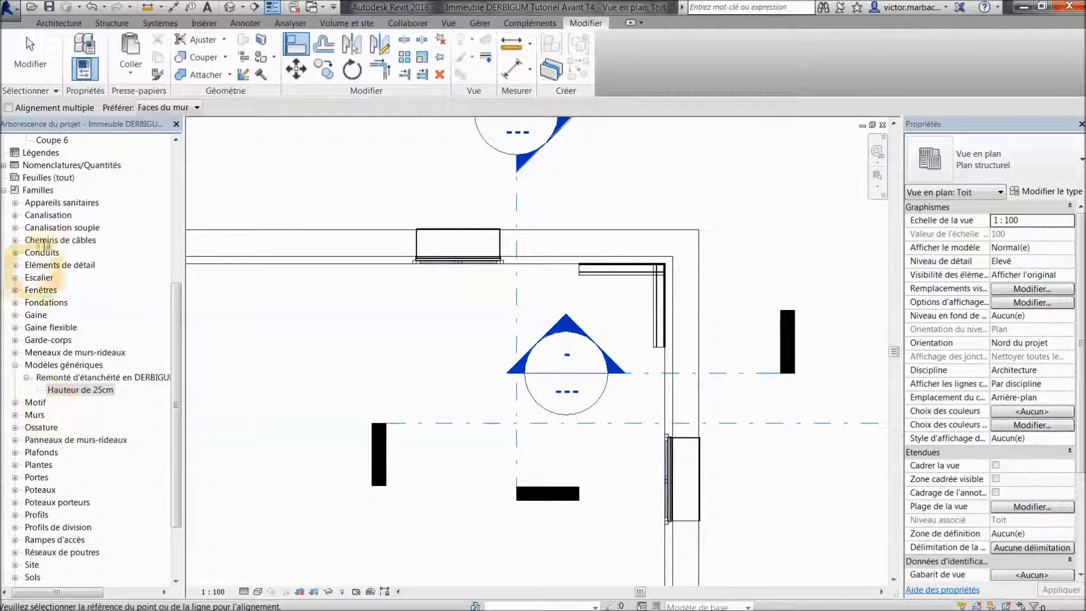
- Return to the {3D} view and join the geometry of the two upstands where they meet in the parapet corner
click(177, 248)
click(15, 277)
double_click(45, 289)
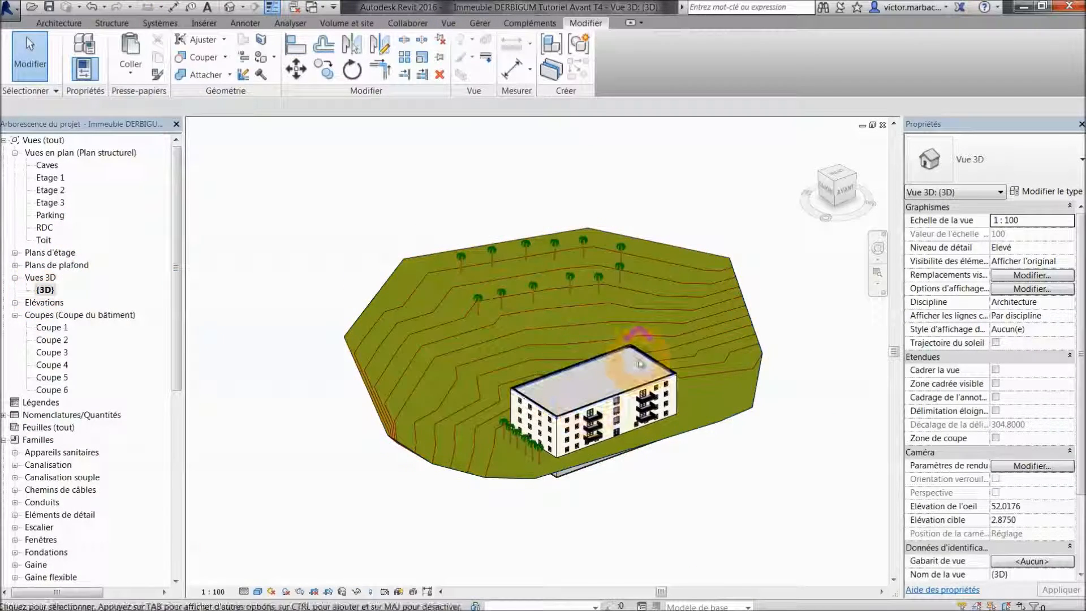
scroll(630, 338, up, 5)
scroll(629, 338, up, 5)
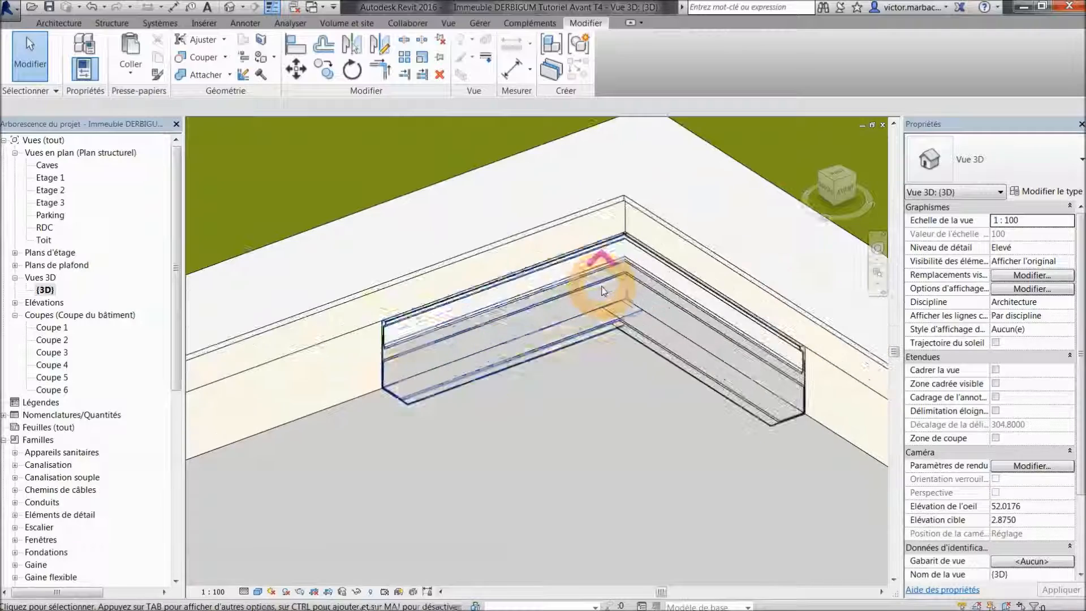
click(195, 75)
click(559, 288)
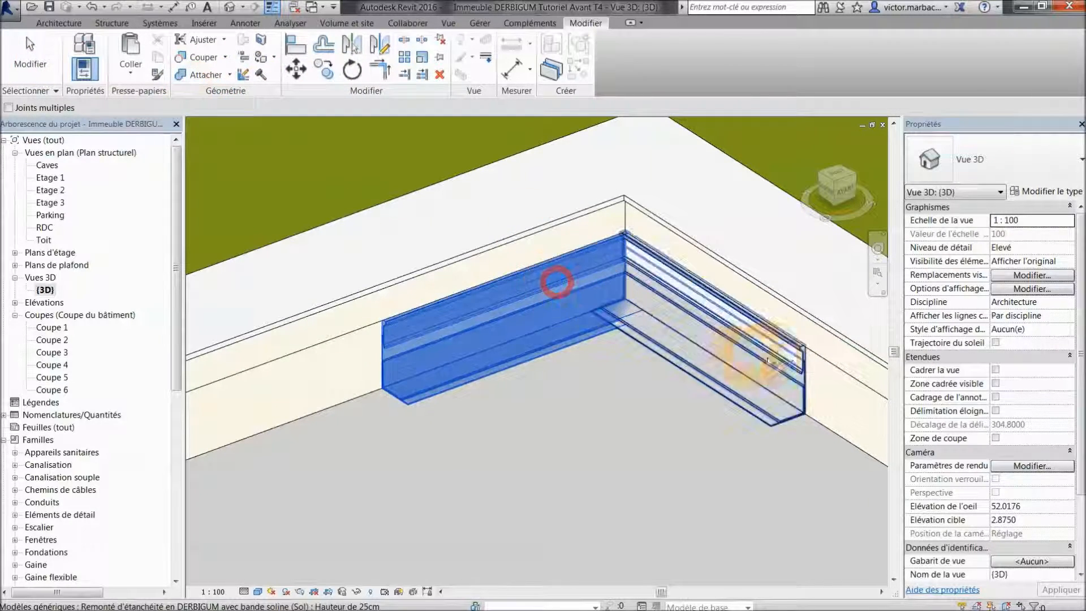
click(776, 356)
key(Escape)
scroll(600, 317, down, 2)
scroll(594, 307, up, 2)
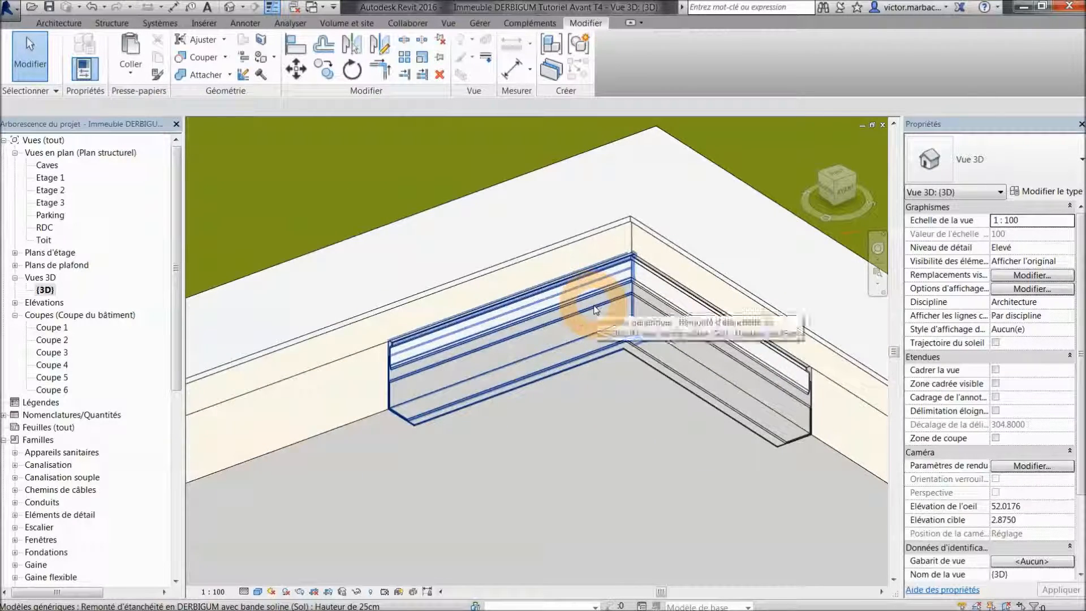
scroll(595, 309, down, 3)
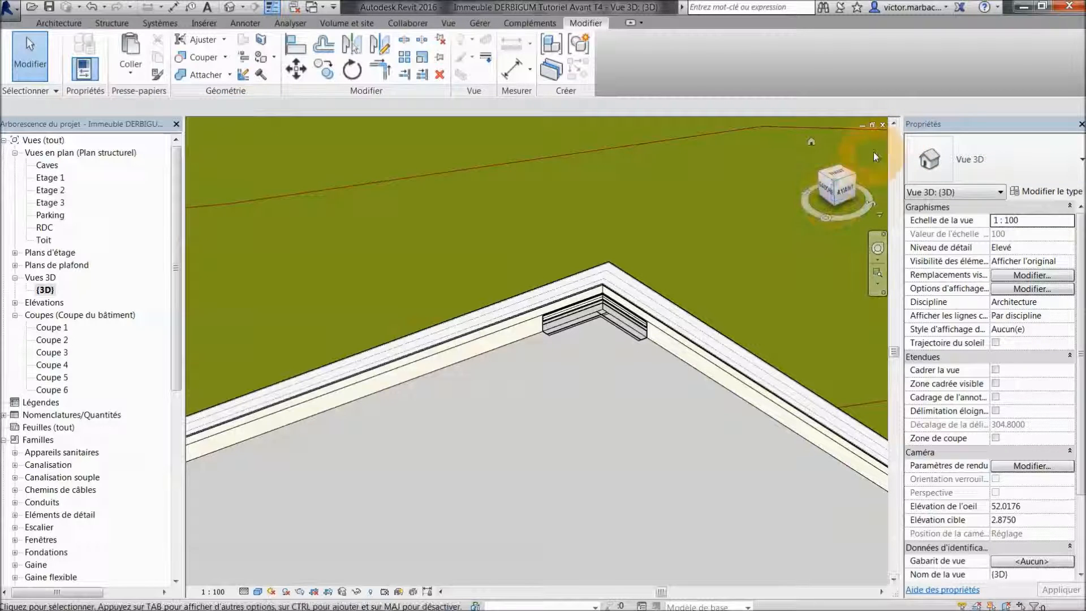
- In the Toit plan, stretch the first upstand along its parapet to about 18.91 m, ending just short of the far corner
click(882, 125)
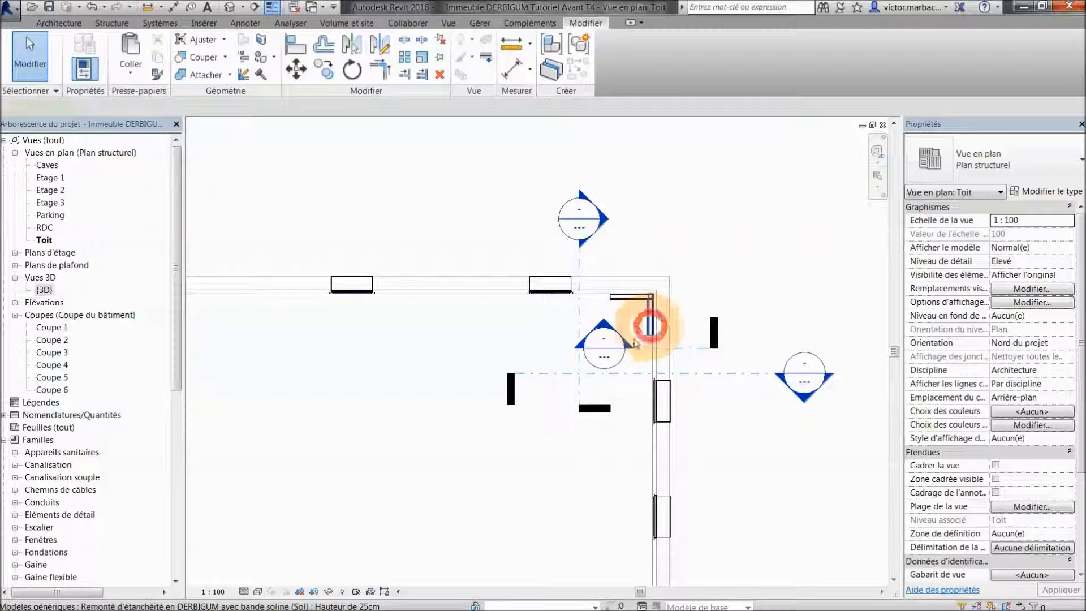
click(650, 326)
middle_drag(625, 355, 588, 220)
drag(613, 203, 594, 474)
middle_drag(574, 480, 546, 187)
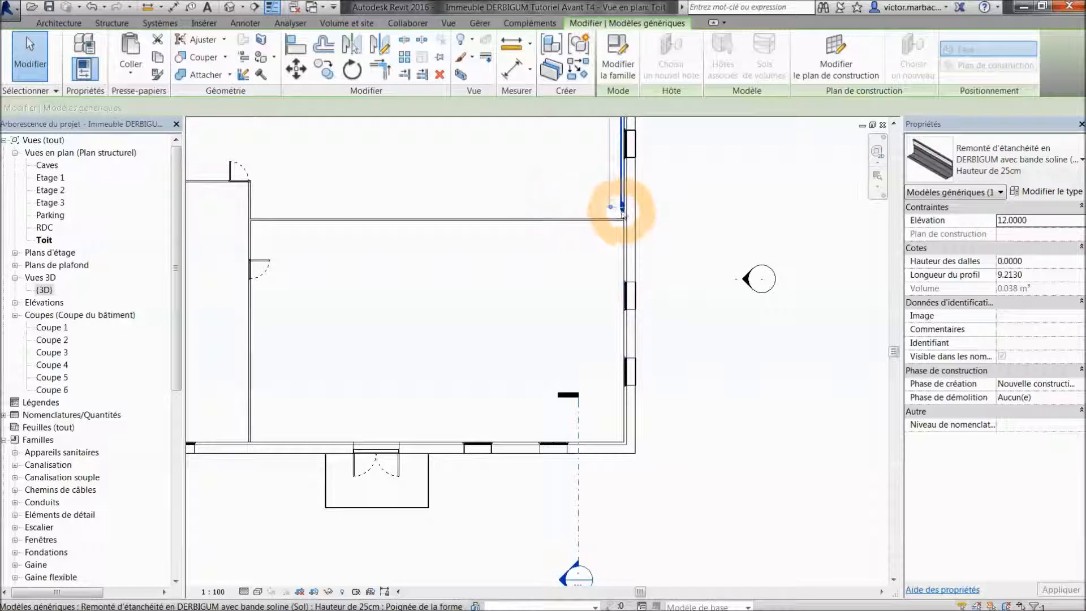
drag(623, 212, 619, 430)
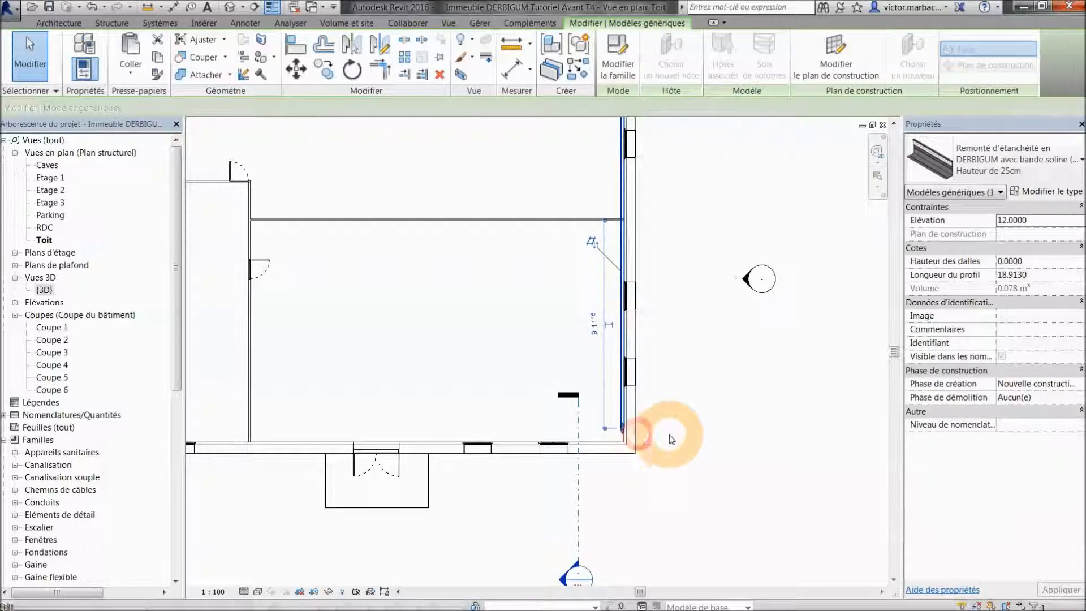
click(671, 439)
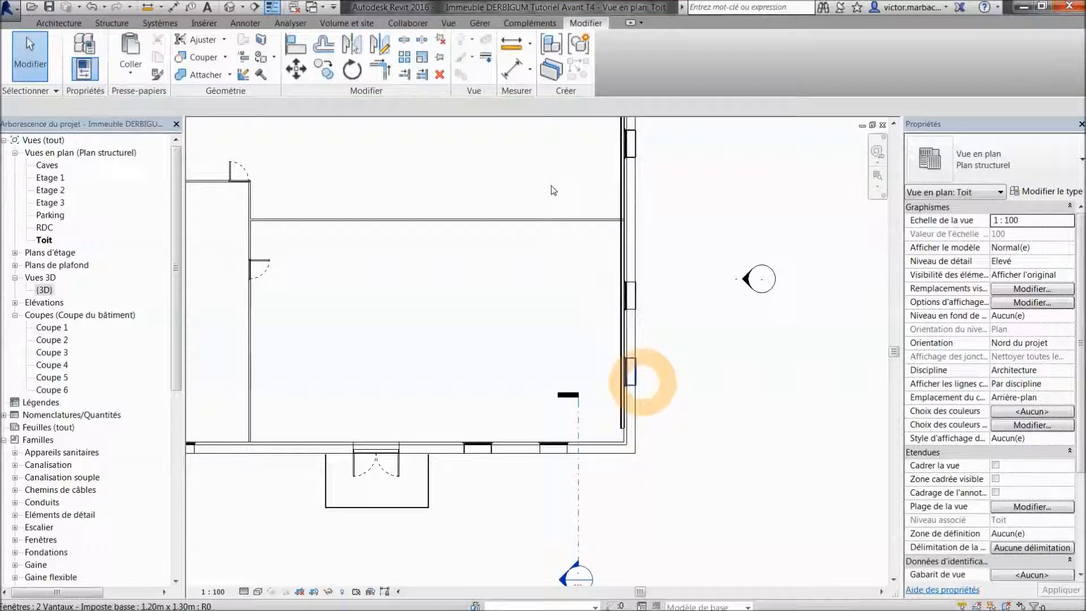
- Draw a vertical section across the far parapet, looking towards the stretched upstand, and open its view
click(255, 7)
click(606, 485)
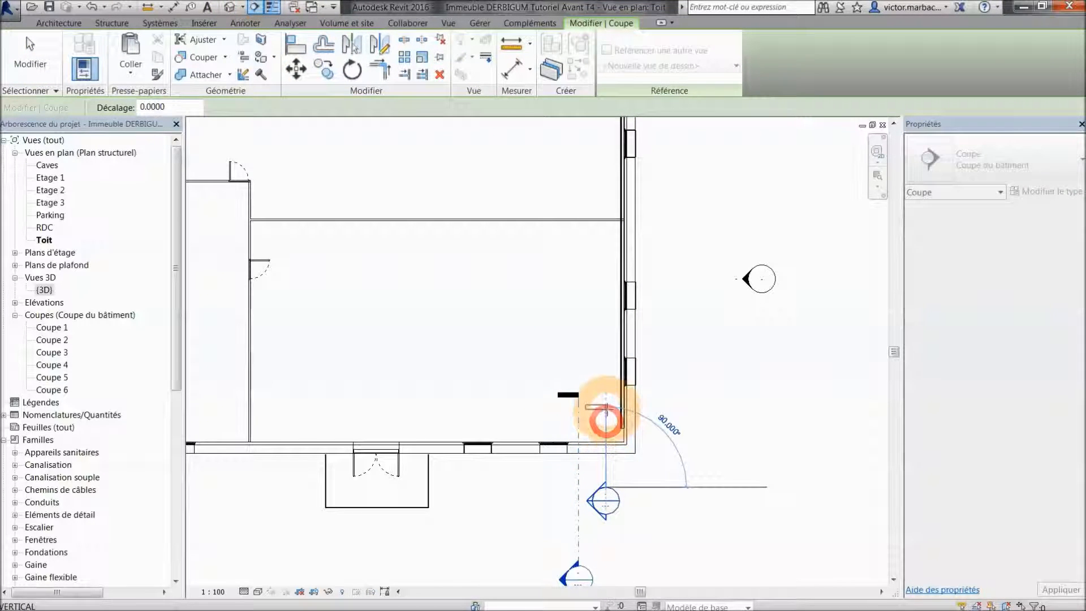
key(Escape)
click(601, 407)
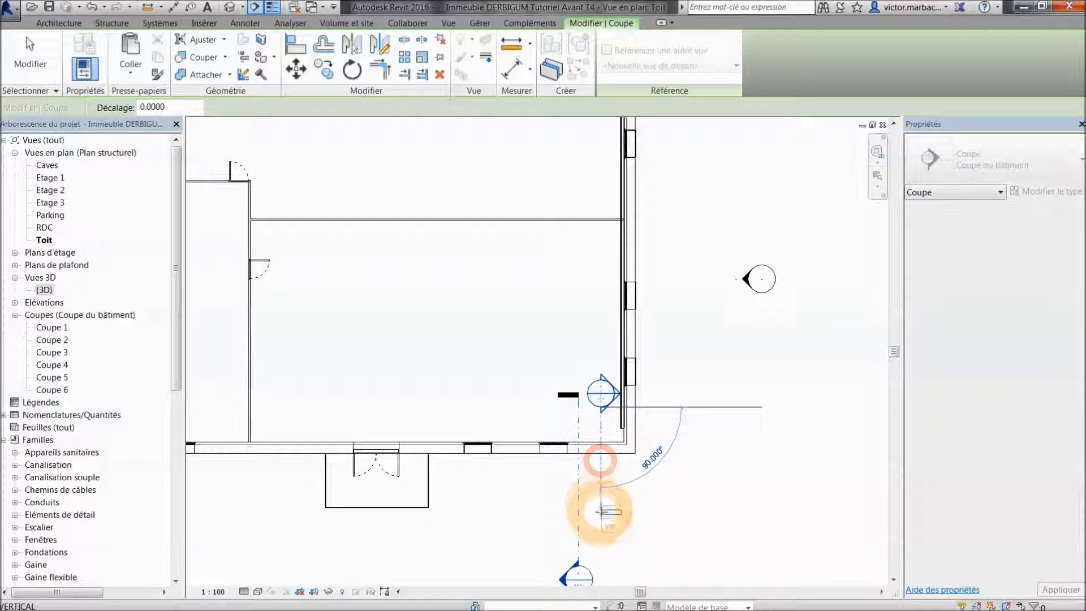
click(601, 512)
click(599, 390)
right_click(601, 391)
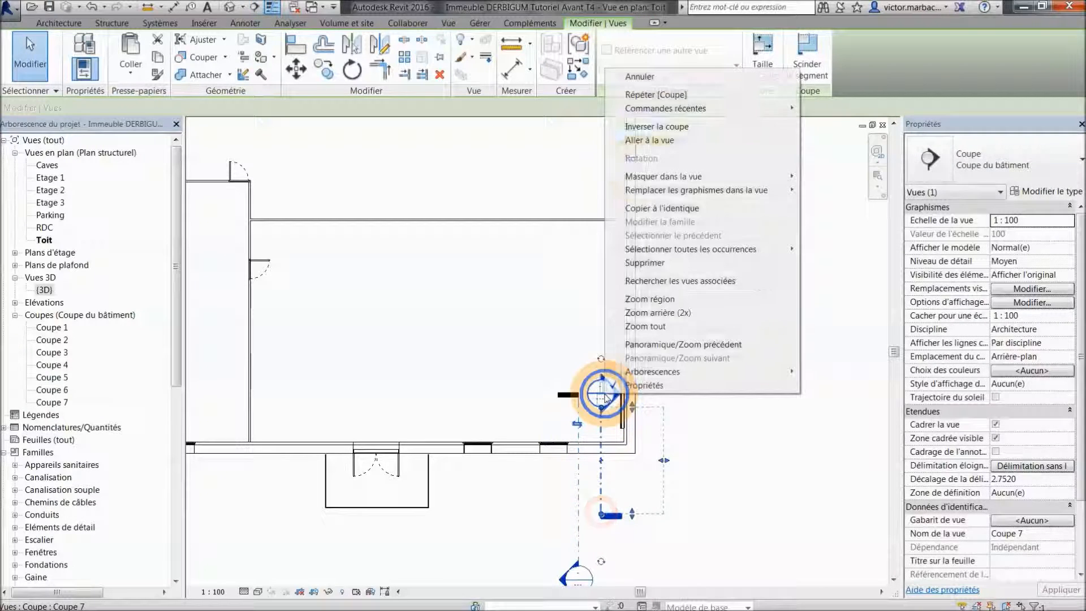
click(644, 142)
- Align the stretched upstand's free end with the far parapet's inner face, lock the alignment and close the section view
scroll(436, 165, up, 5)
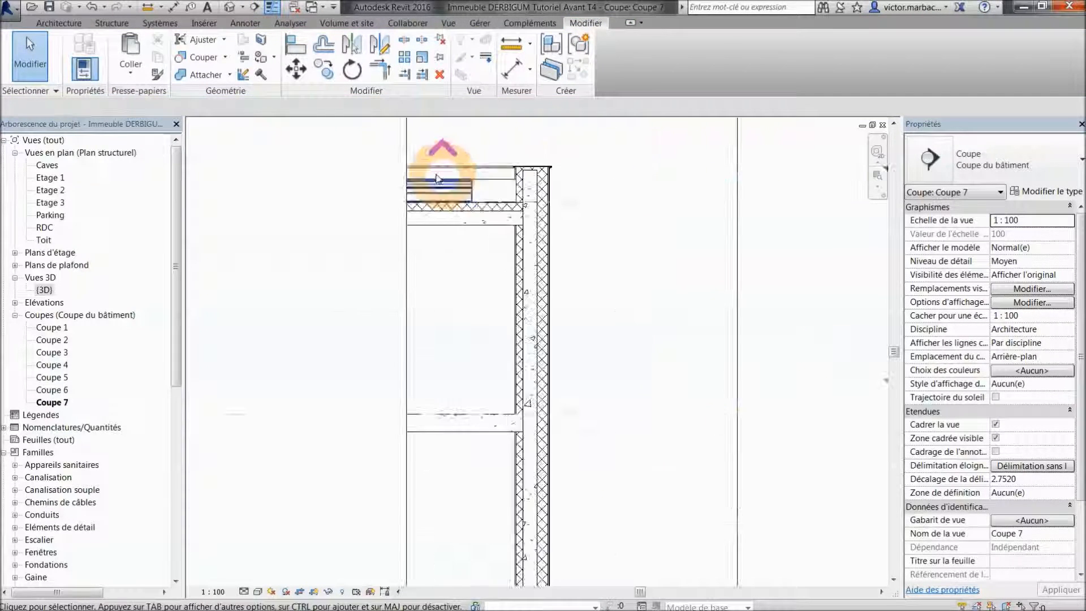
click(296, 44)
scroll(557, 207, up, 2)
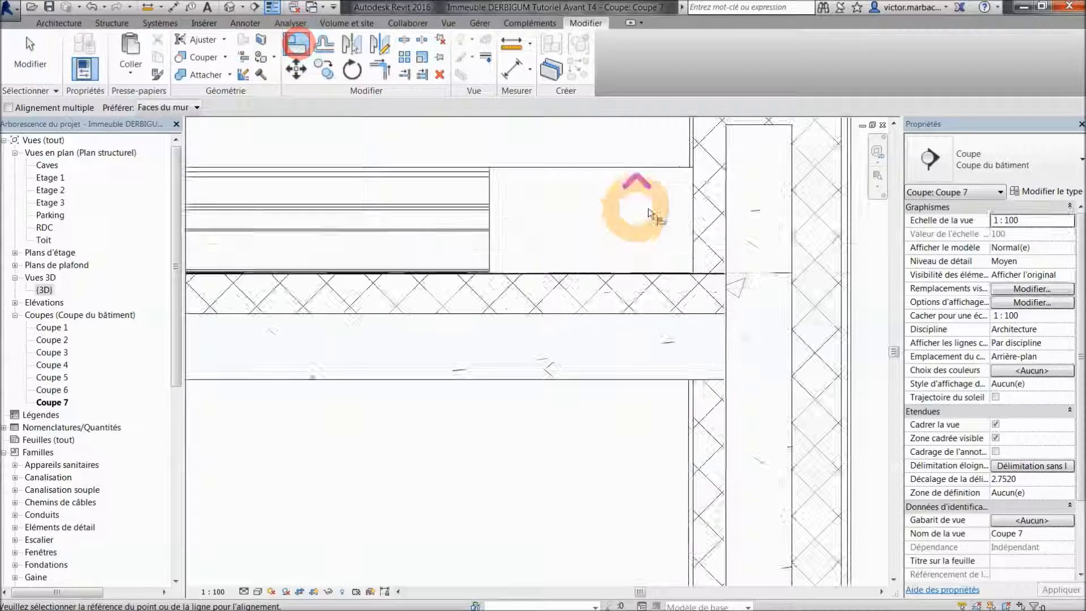
click(692, 214)
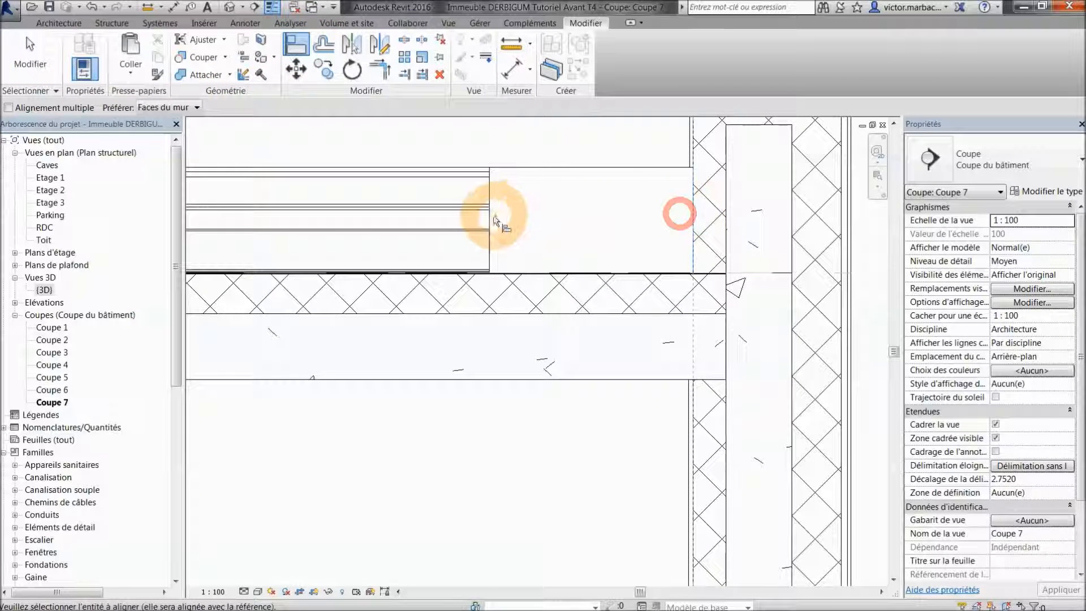
click(489, 221)
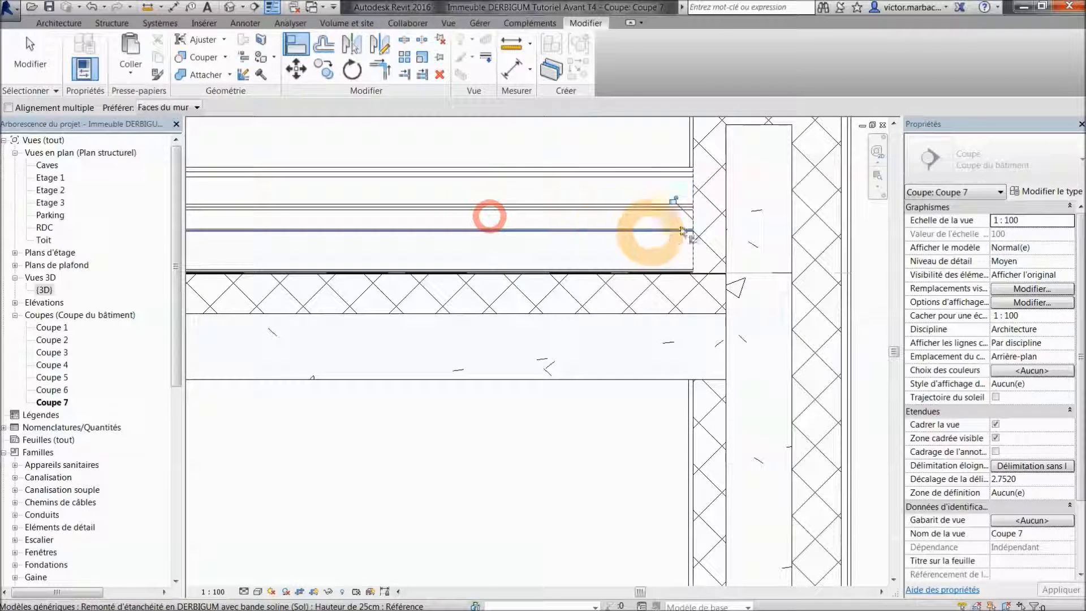
click(673, 201)
click(883, 124)
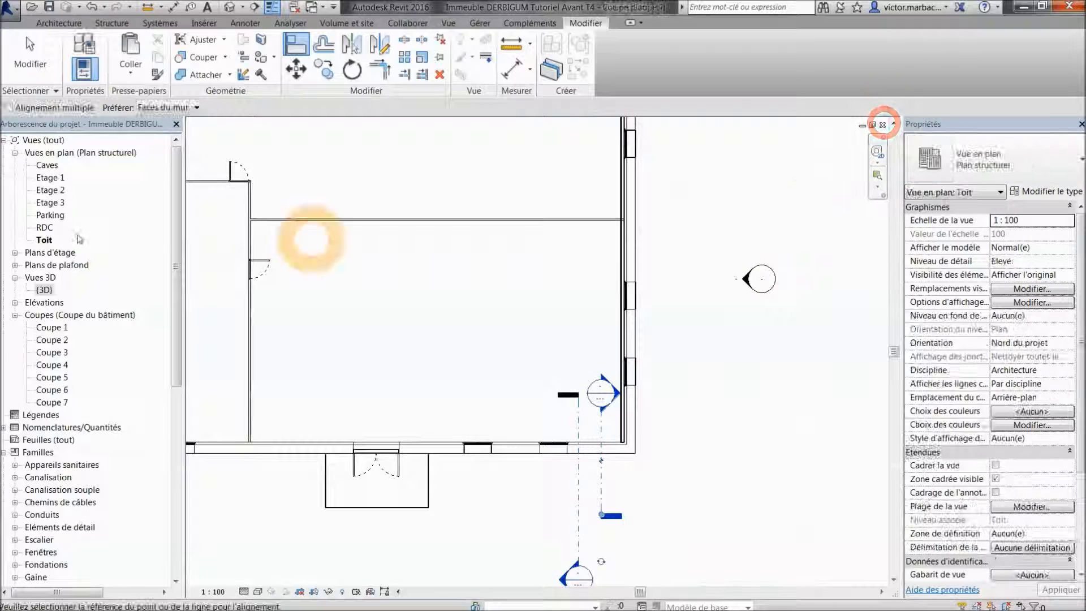
- Examine the joined corner and the full run of the stretched upstand along the parapet in the {3D} view
double_click(44, 290)
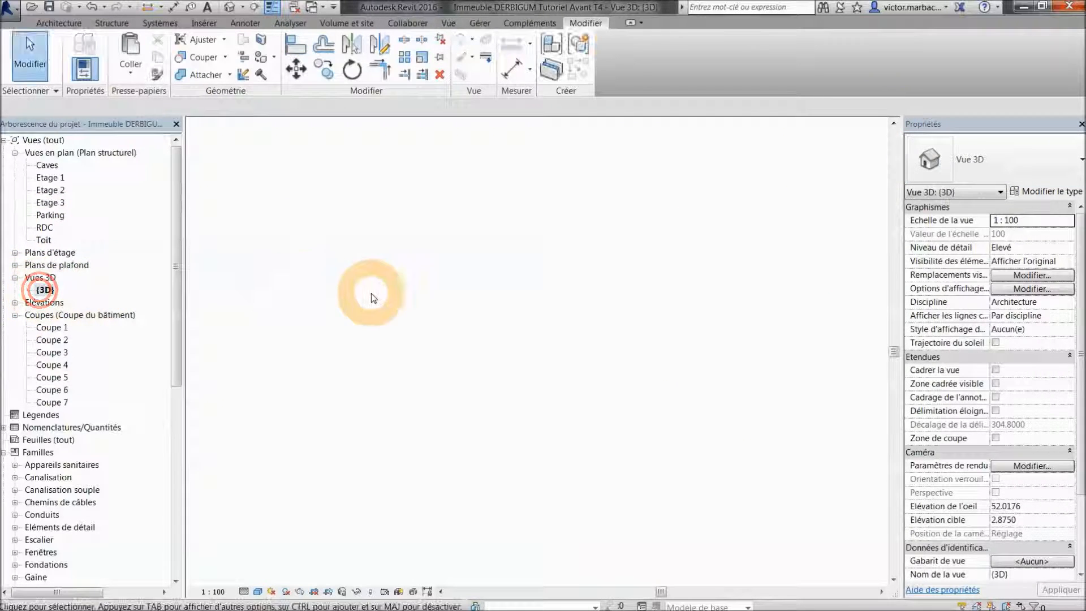
scroll(635, 351, up, 8)
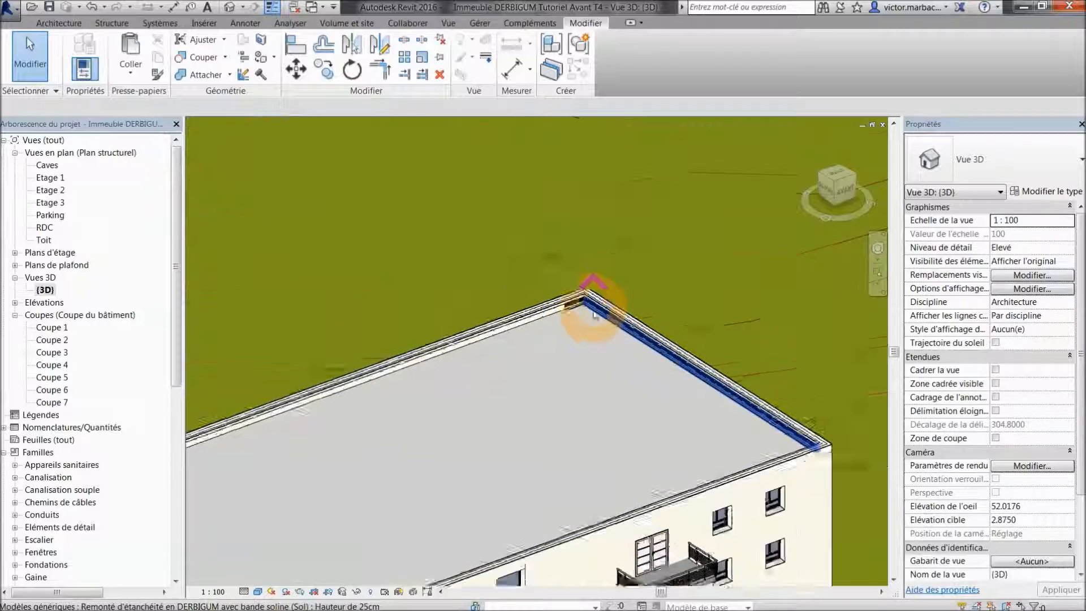
scroll(594, 315, up, 5)
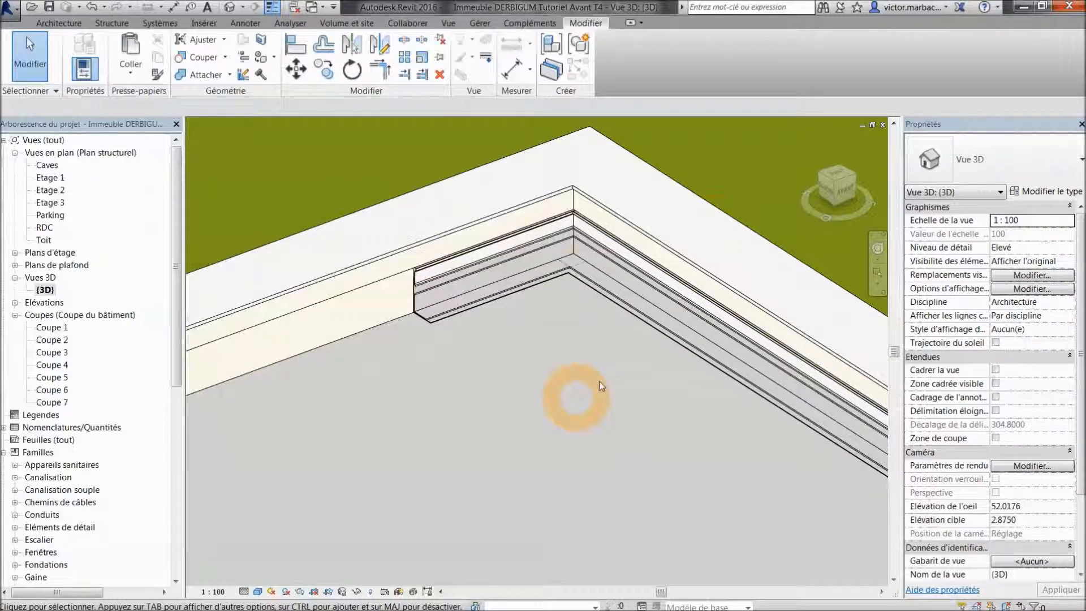
scroll(586, 293, up, 3)
middle_drag(561, 341, 556, 499)
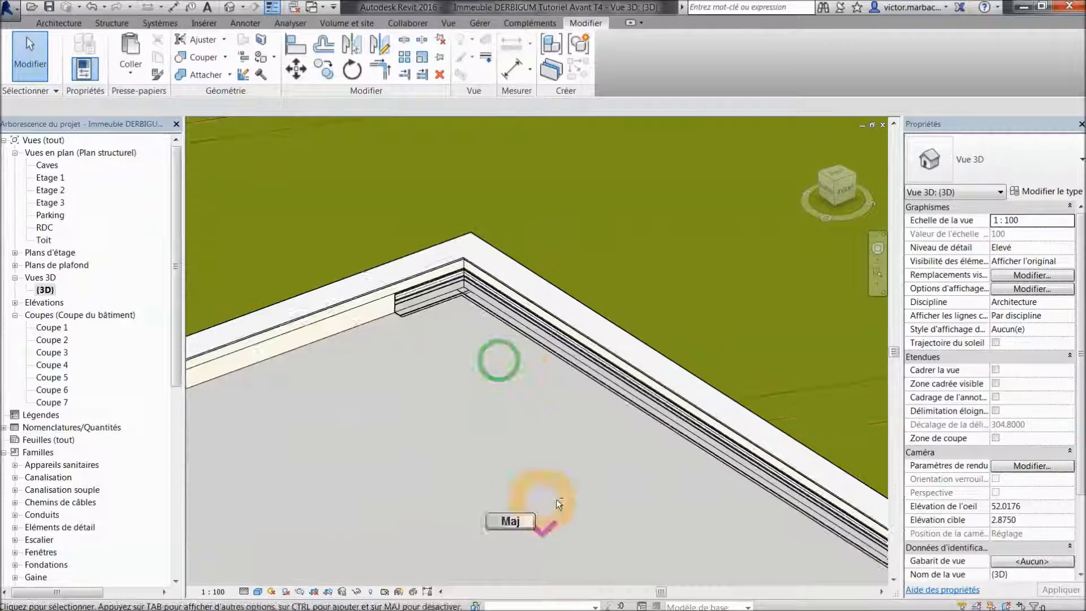
middle_drag(691, 529, 368, 300)
middle_drag(635, 457, 742, 548)
middle_drag(360, 305, 752, 501)
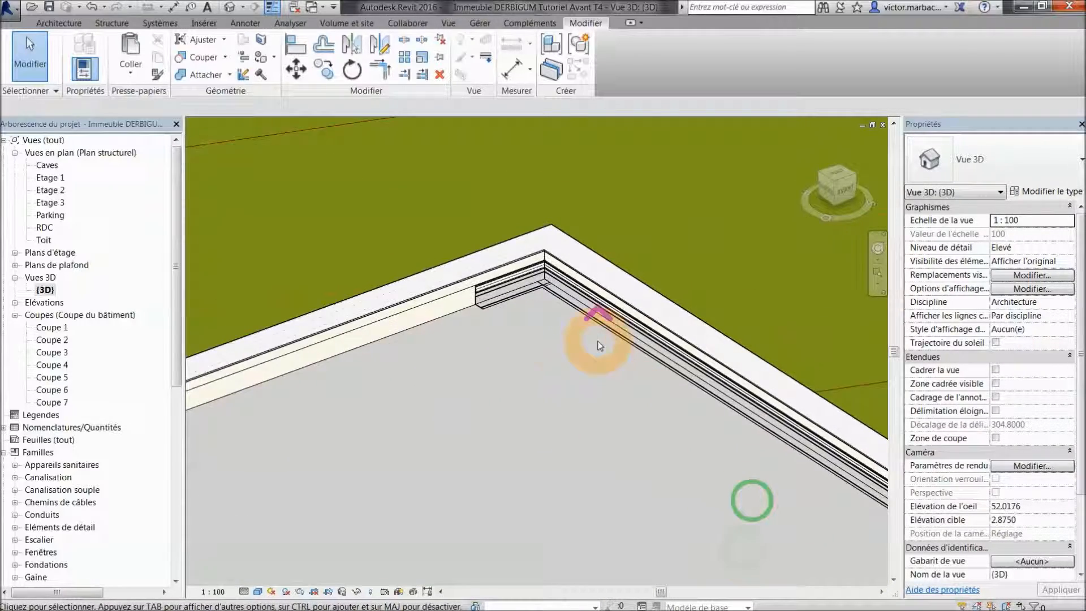
middle_drag(491, 336, 425, 289)
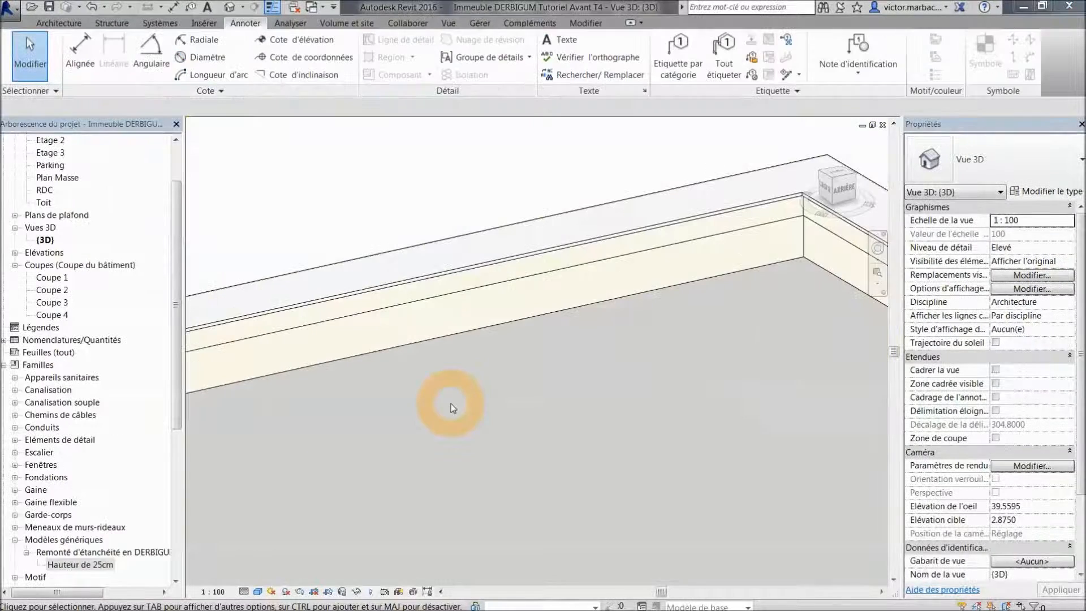
- Place a Hauteur de 25cm DERBIGUM upstand on the Toit level near the parapet and set its Longueur du profil to 2 m
drag(80, 565, 577, 395)
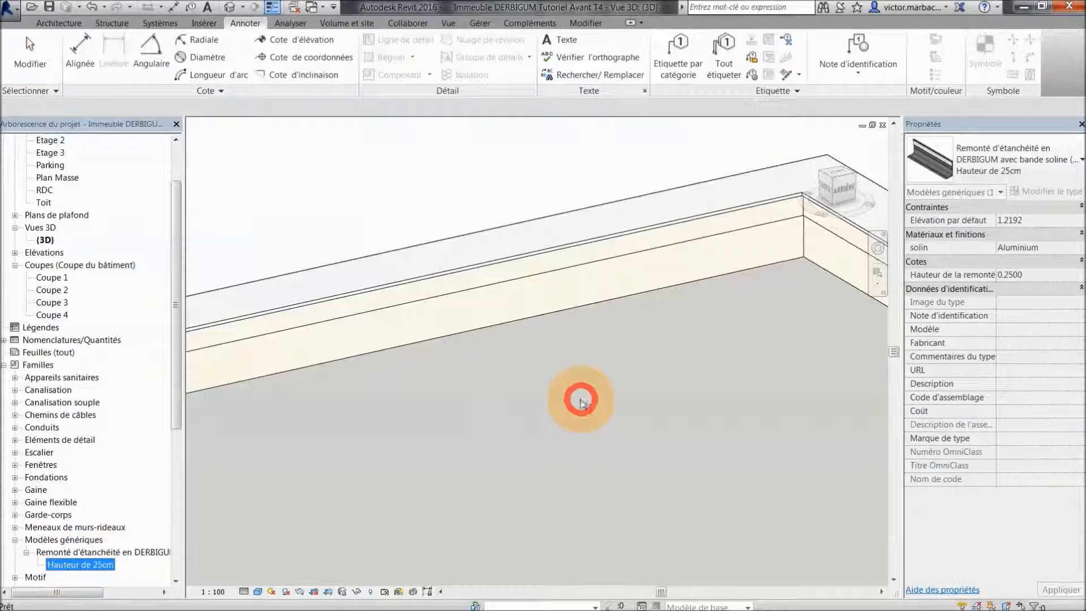
click(754, 53)
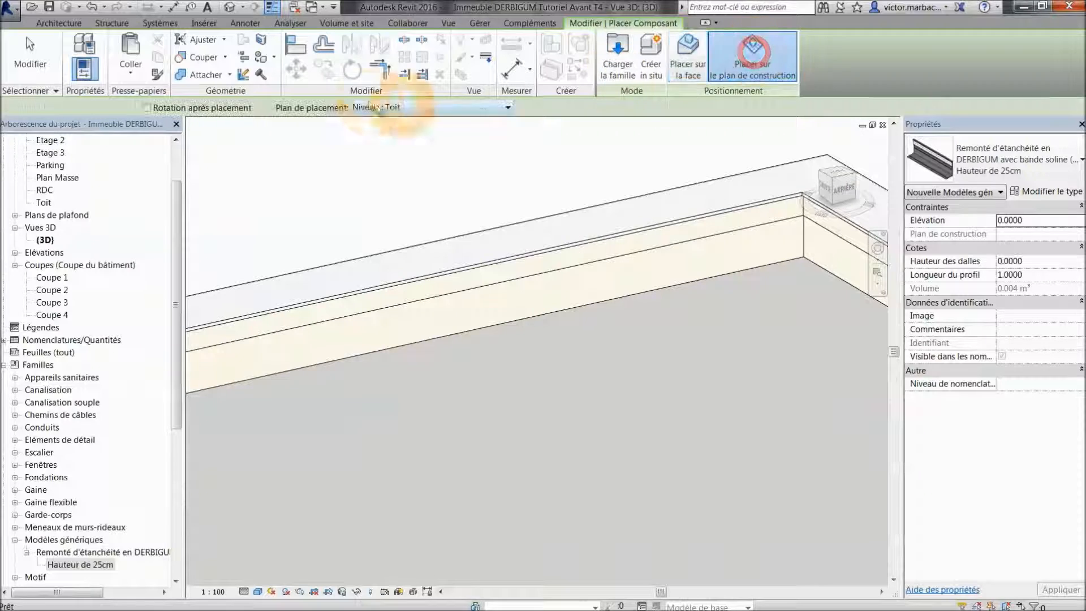
click(630, 393)
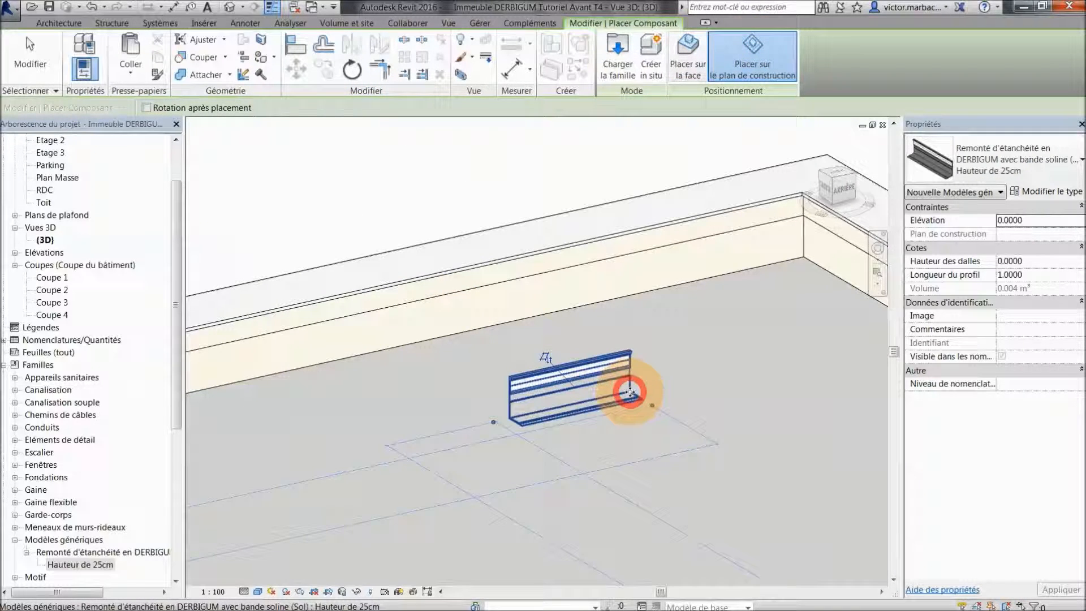
key(Escape)
key(Escape)
click(549, 371)
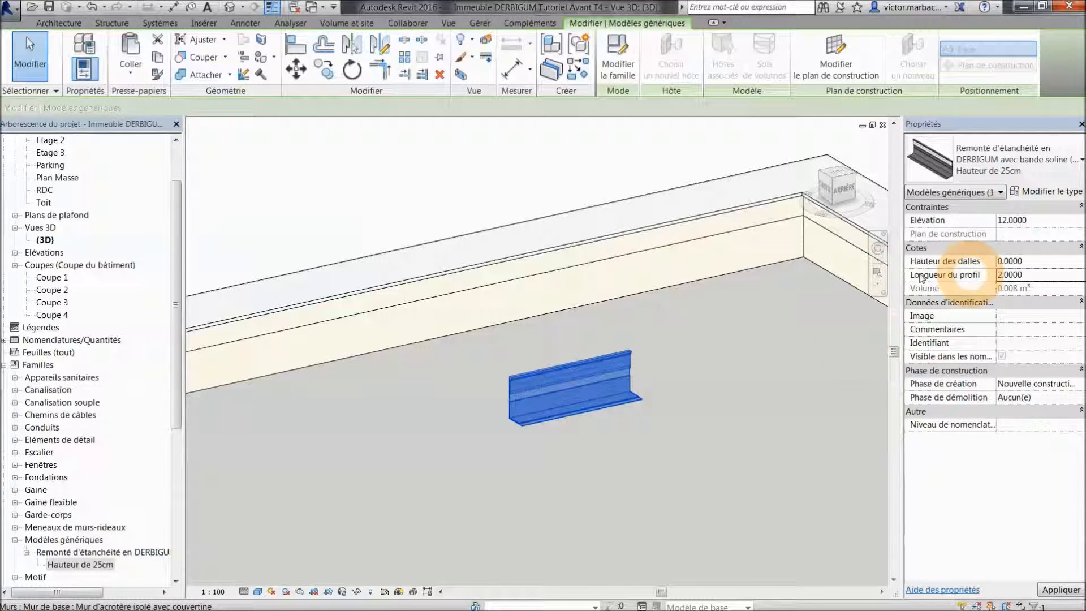
click(589, 473)
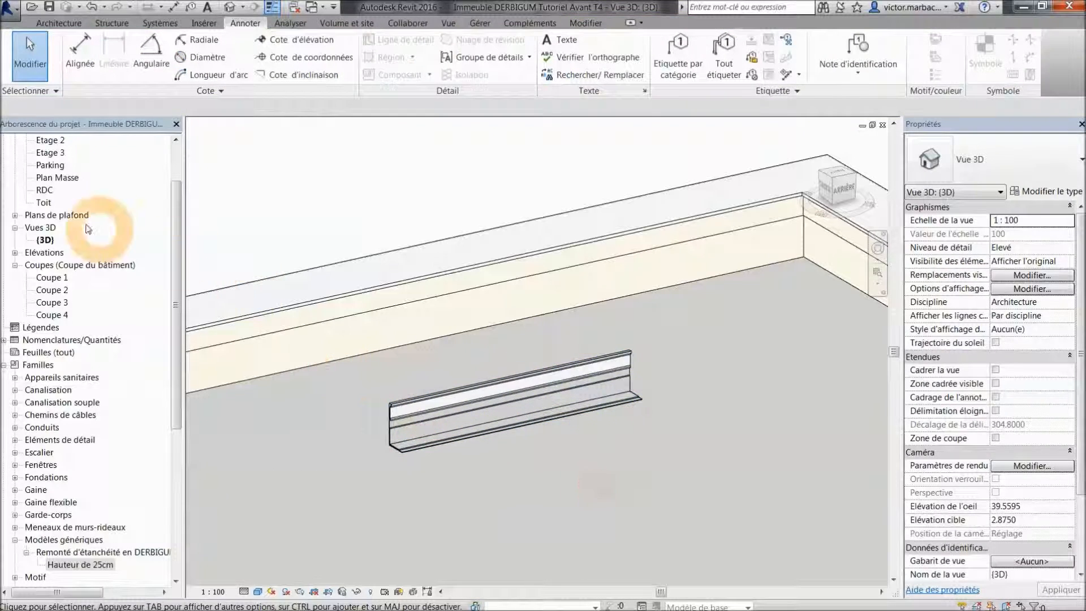
- In the Toit floor plan, stretch both ends of the new upstand outwards to a profile length of about 4.58 m
double_click(44, 203)
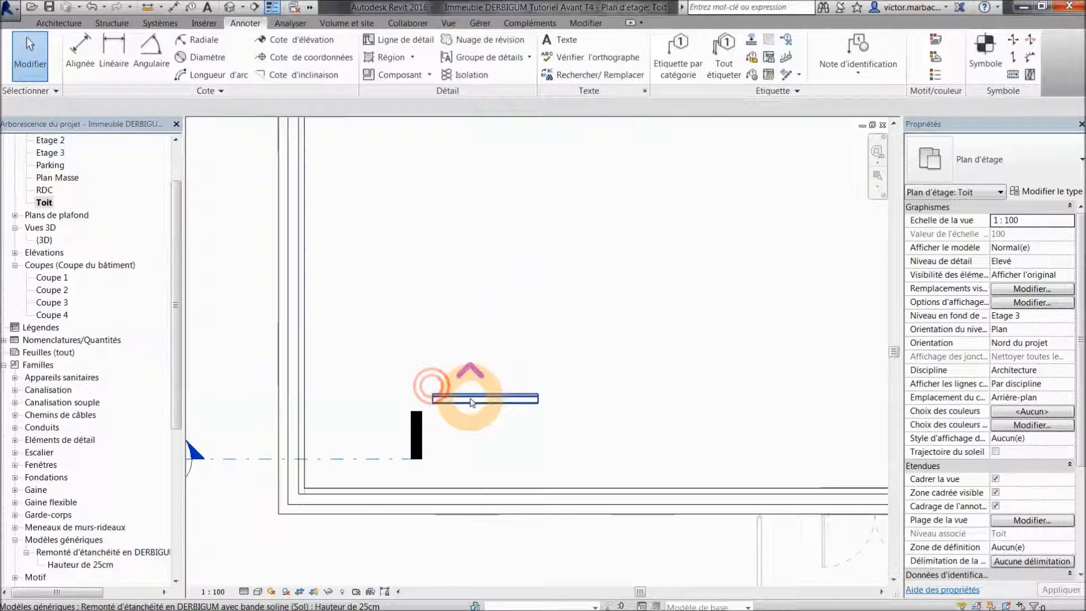
scroll(458, 389, up, 3)
click(473, 394)
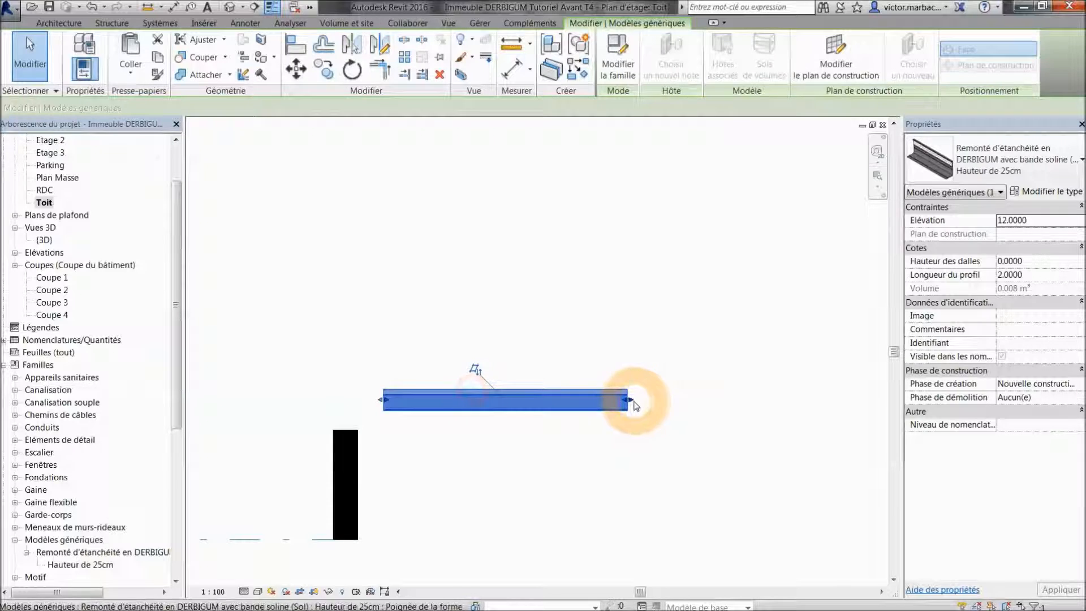
drag(635, 403, 789, 400)
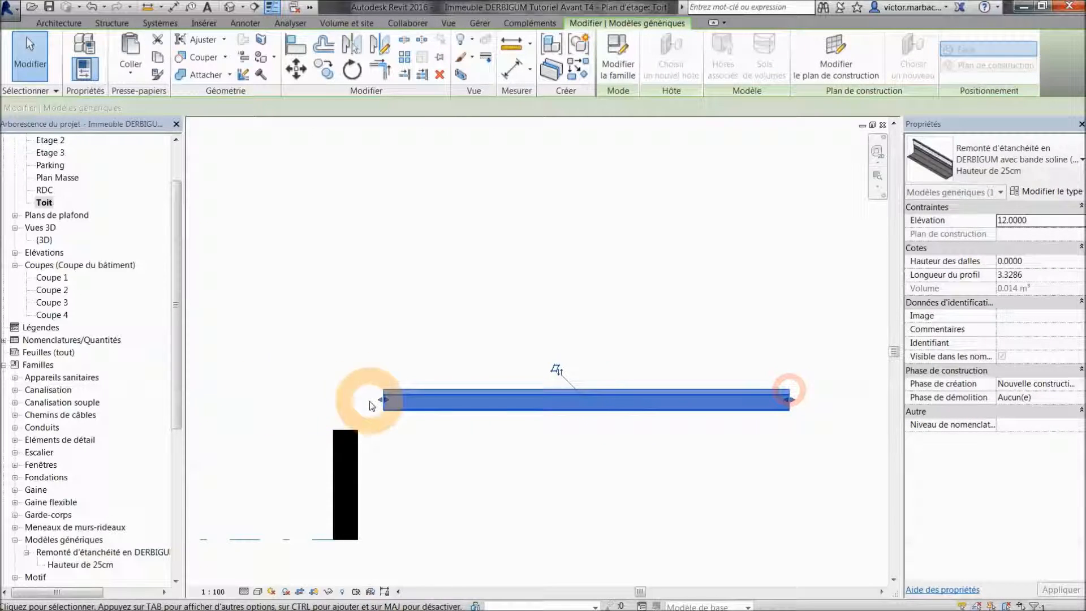
drag(378, 400, 226, 395)
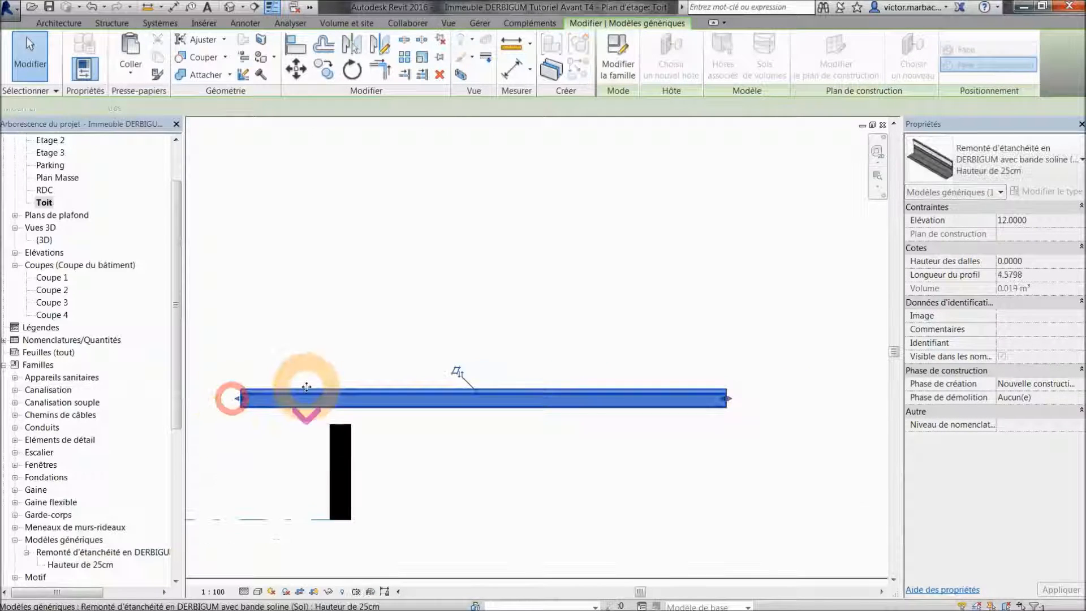
scroll(306, 389, down, 3)
middle_drag(315, 368, 504, 351)
scroll(503, 351, down, 1)
click(547, 291)
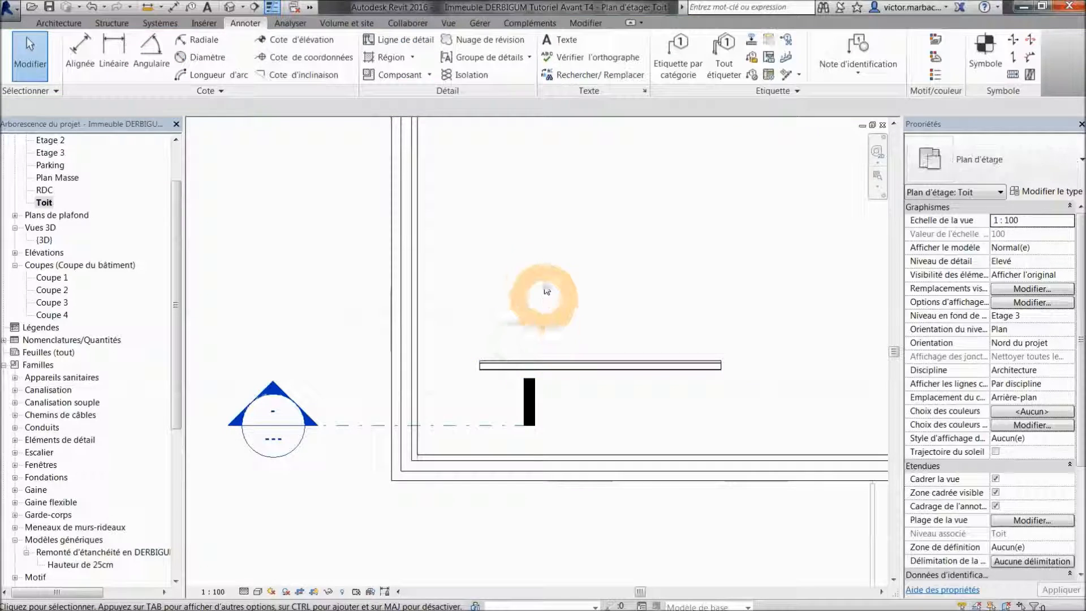
- Draw a vertical section across the new upstand near its right end, looking back along its length, and open the section view
click(241, 54)
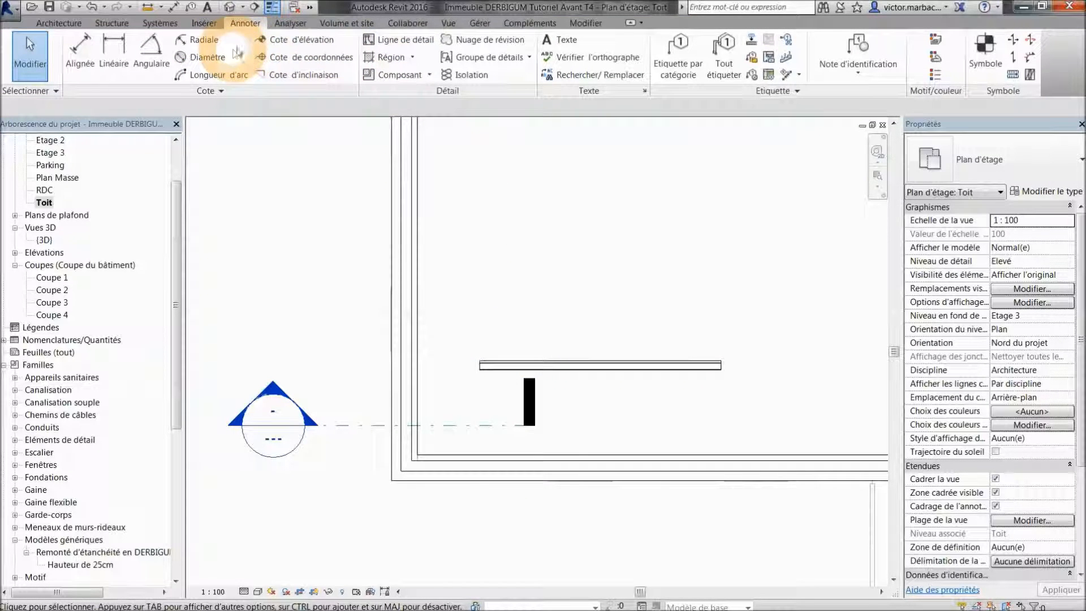
click(254, 8)
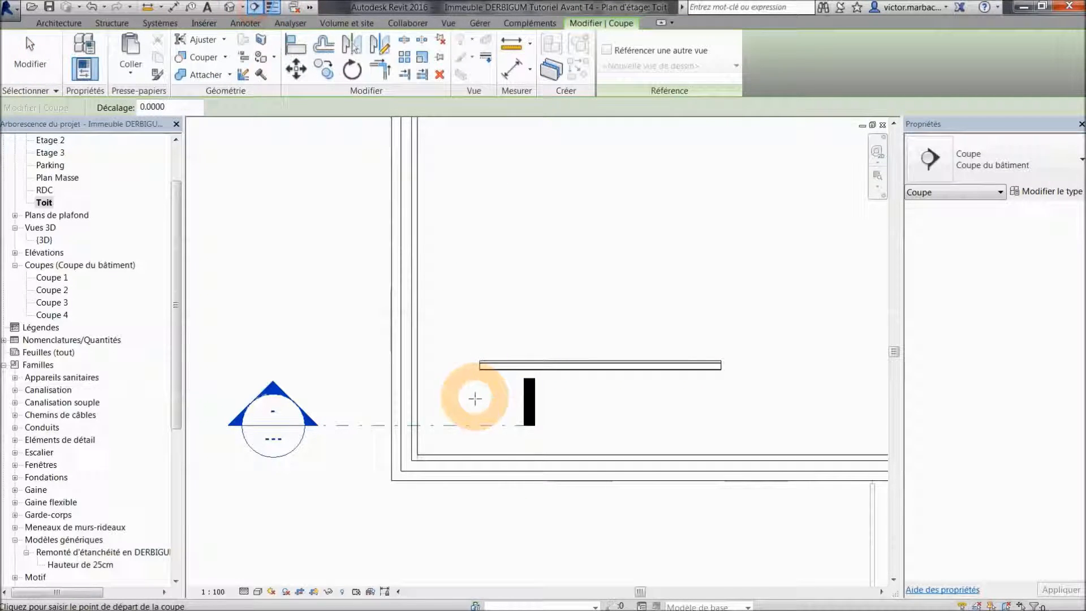
click(484, 403)
key(Escape)
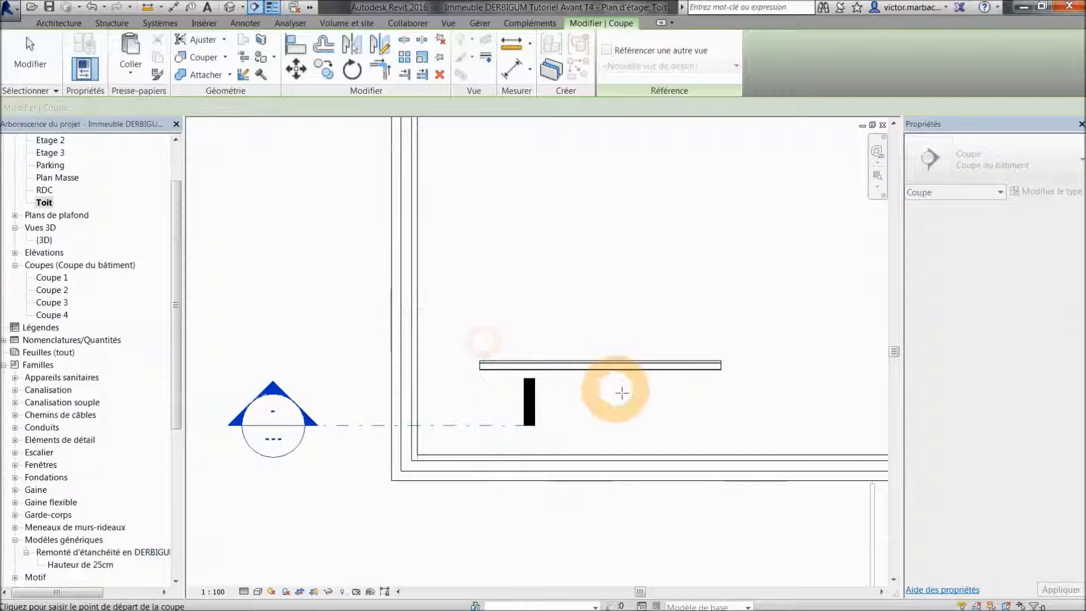
click(674, 430)
click(675, 319)
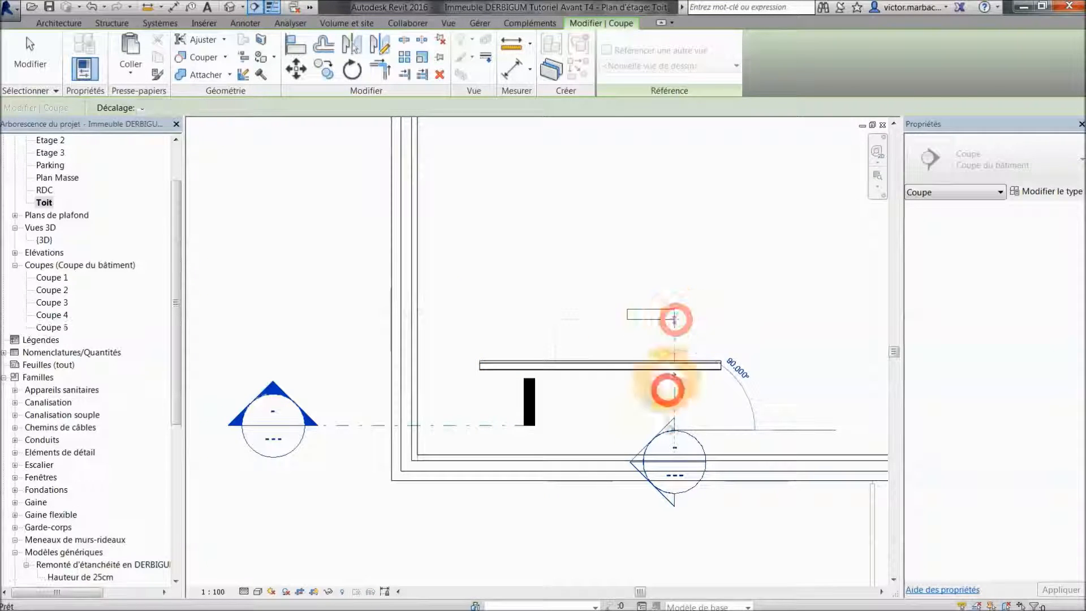
key(Escape)
key(Escape)
right_click(681, 457)
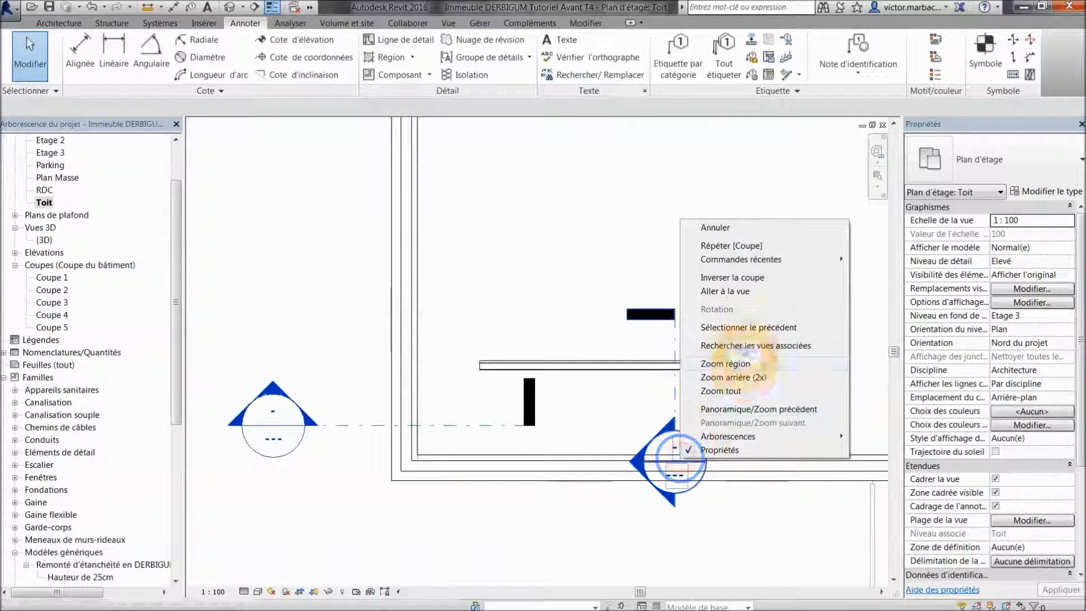
click(727, 292)
- Set the upstand type's Hauteur de la remonté to 0.35 m in its type properties
scroll(512, 164, up, 5)
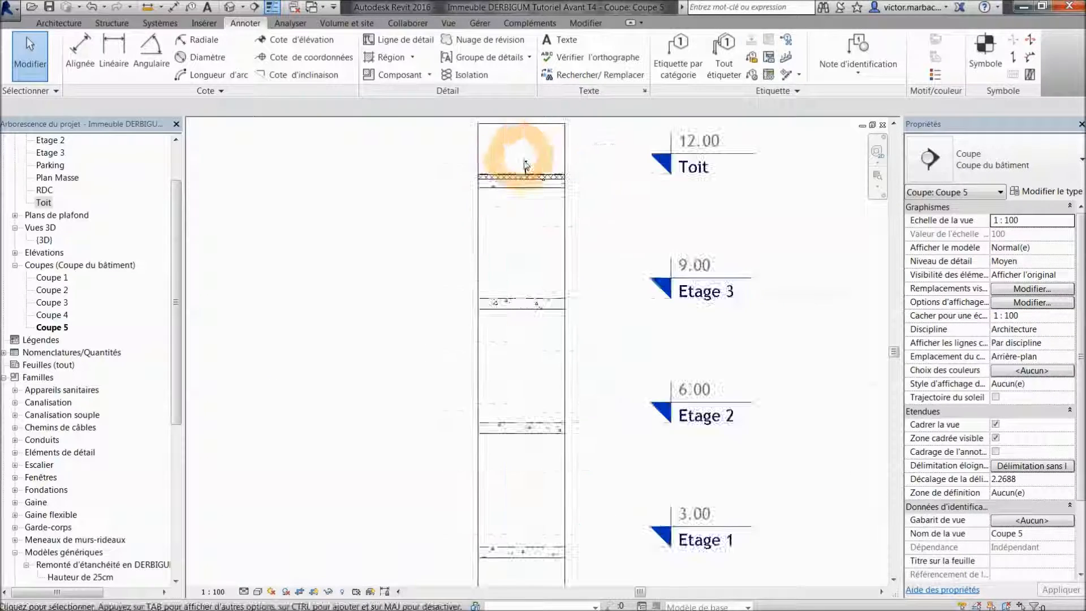
scroll(527, 171, up, 4)
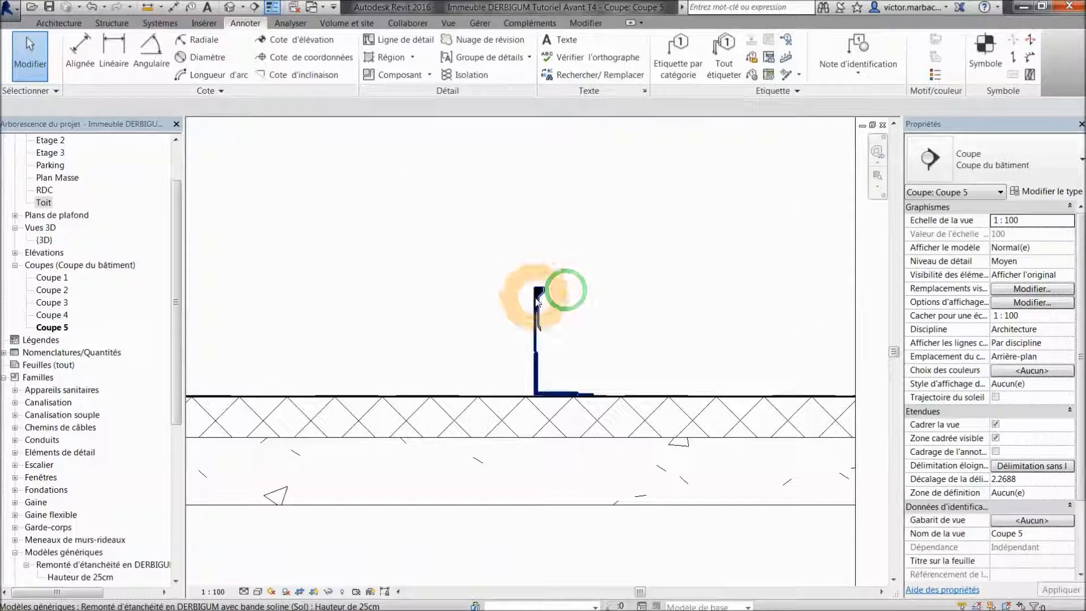
click(537, 298)
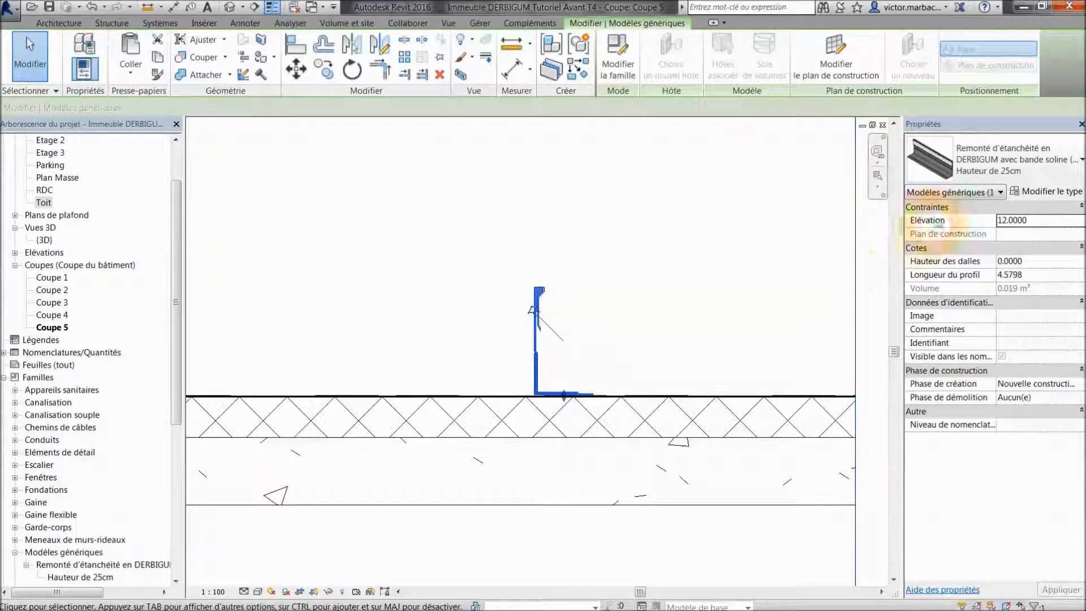
click(1031, 193)
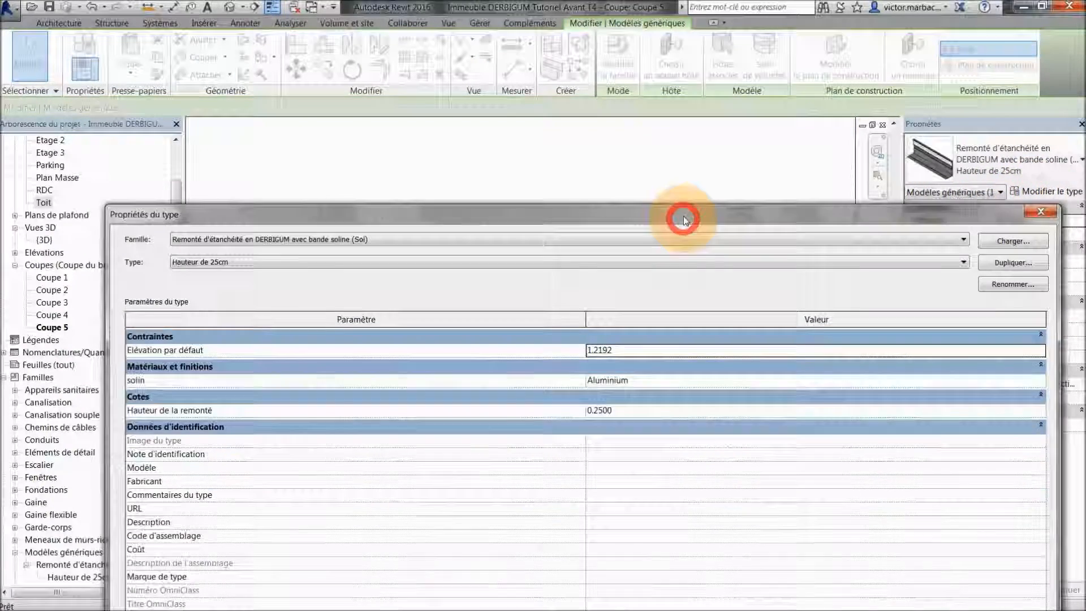
drag(686, 219, 685, 146)
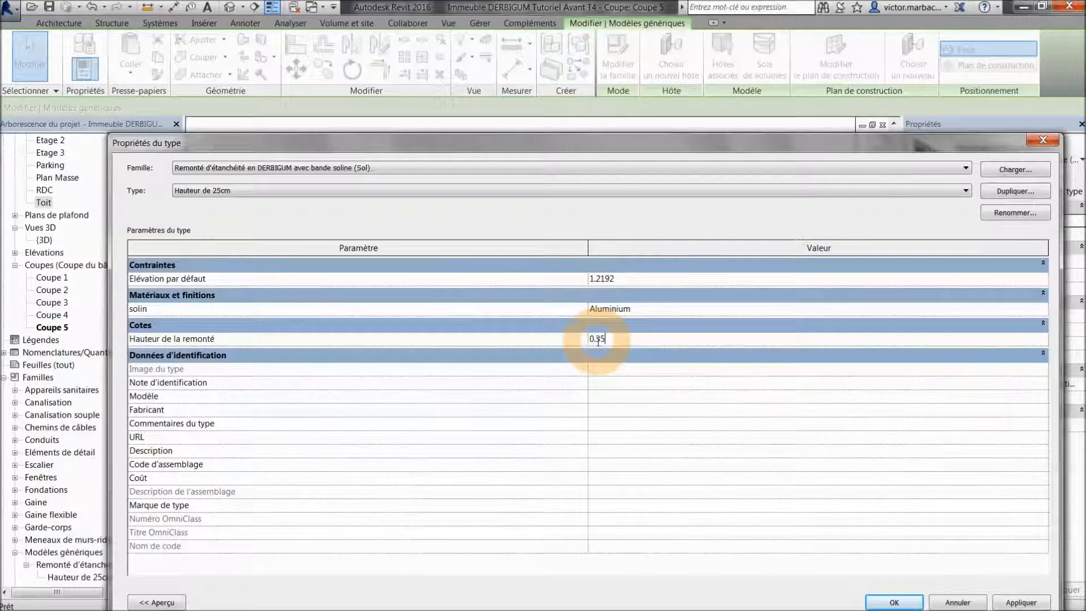
click(900, 602)
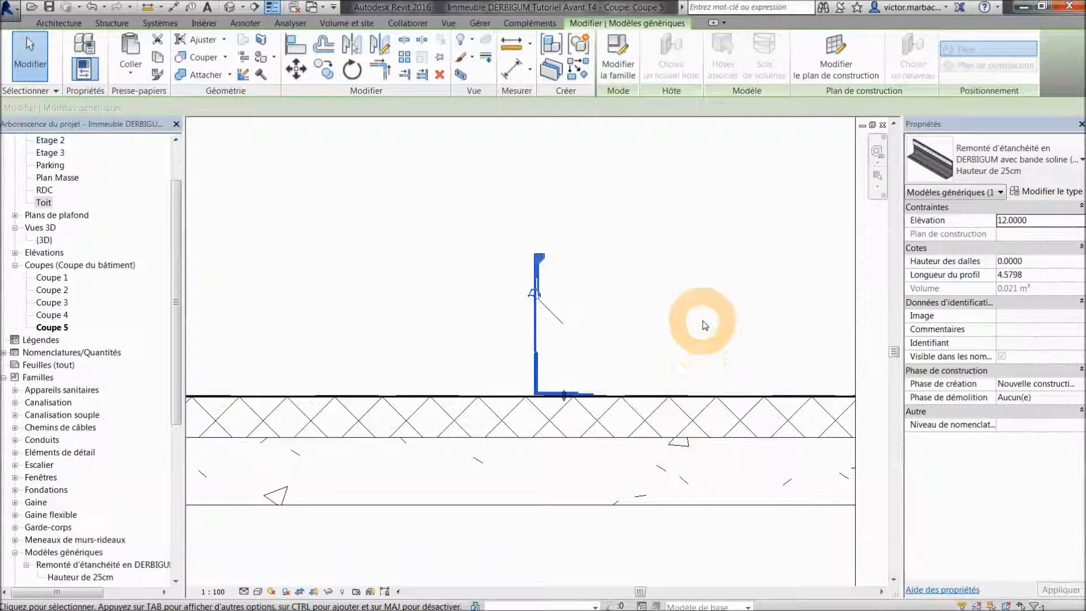
click(704, 324)
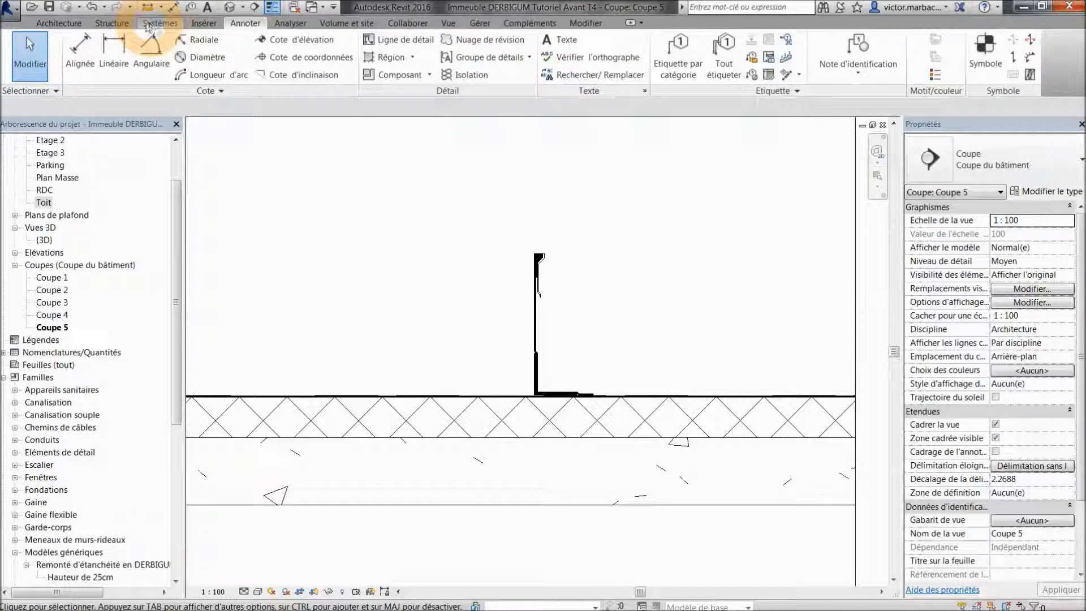
- Add an aligned dimension from the roof surface to the underside of the upstand's top fixing, placed beside the profile
click(79, 45)
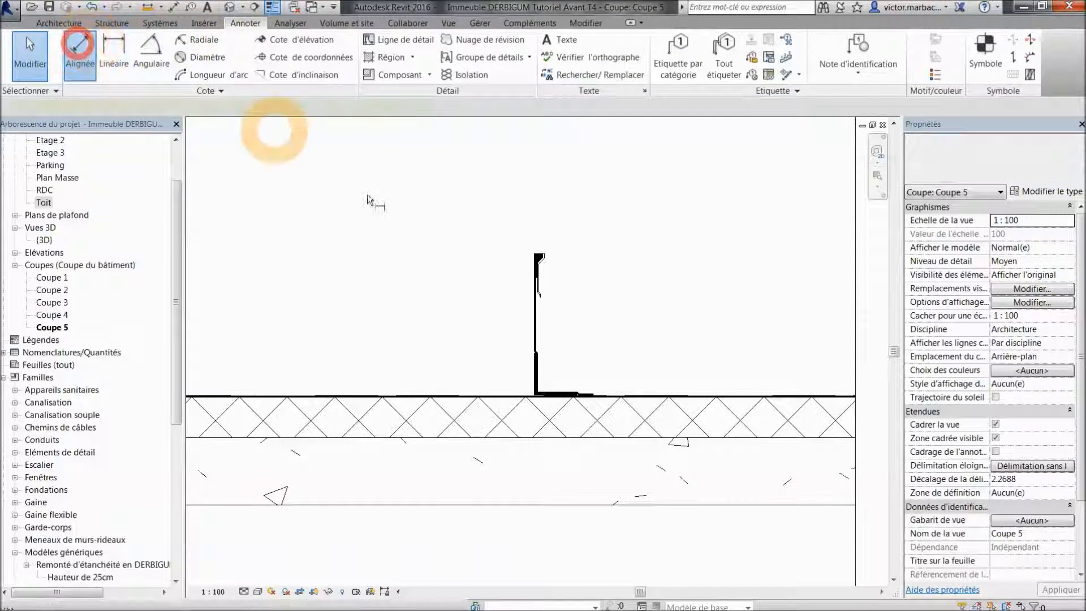
scroll(464, 322, up, 3)
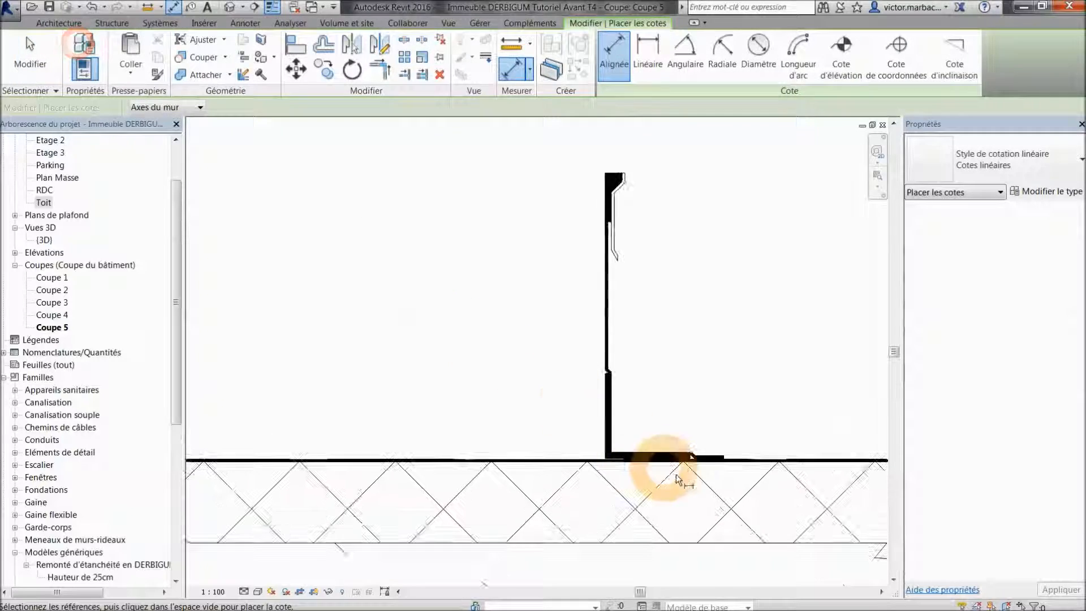
click(702, 460)
click(610, 224)
click(509, 230)
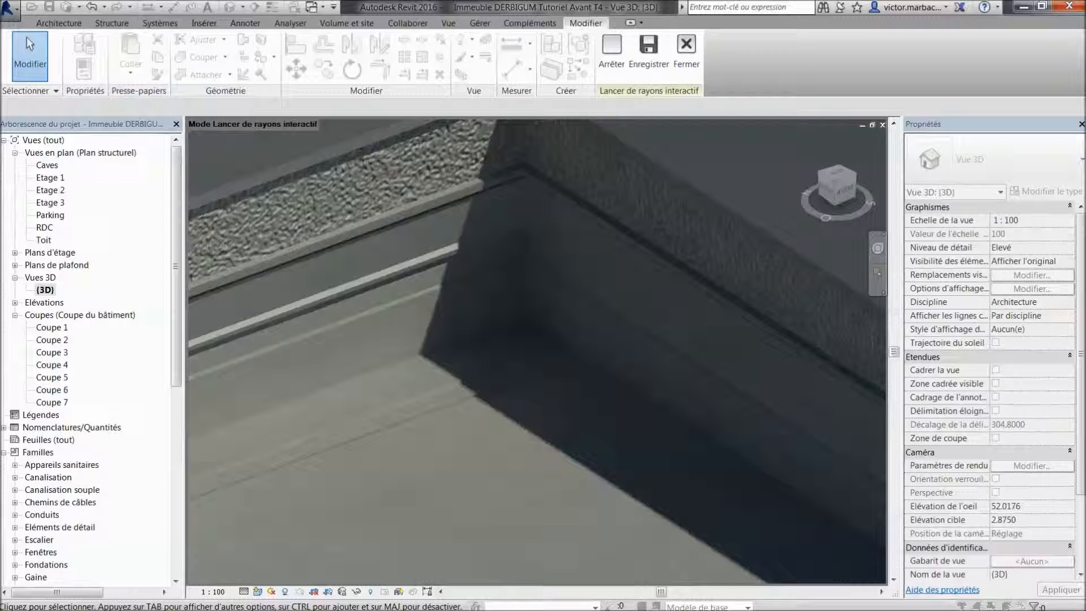